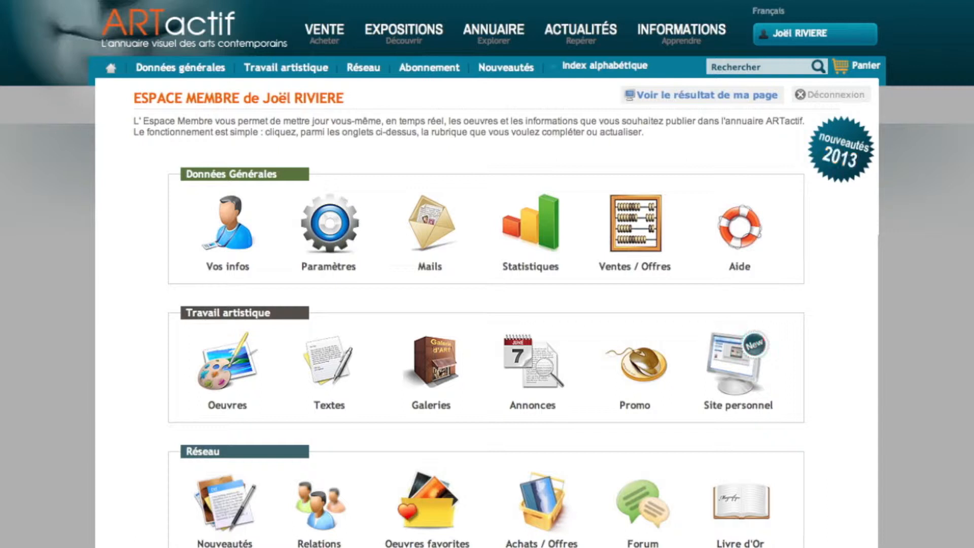
Apply the Uni 09 visual to the personal site and view the resulting site
click(758, 405)
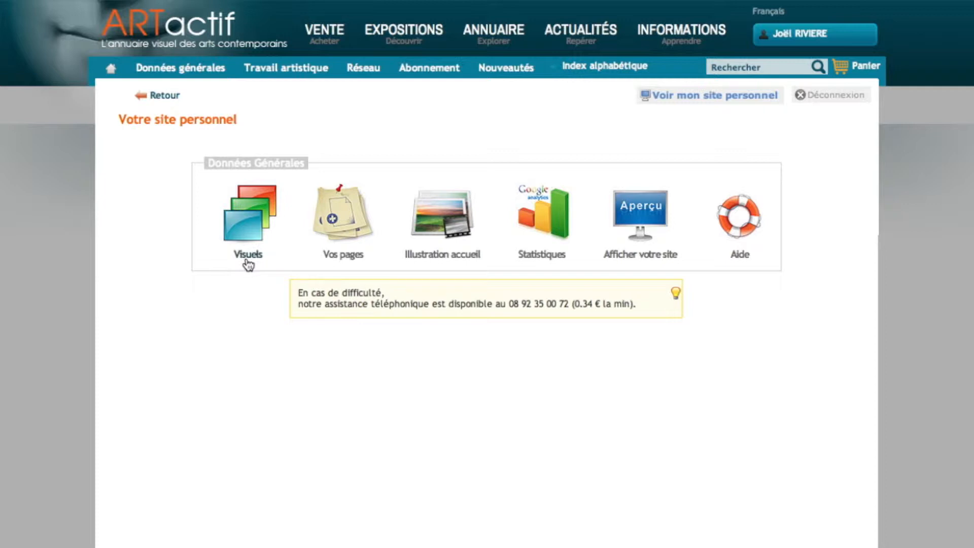
click(243, 218)
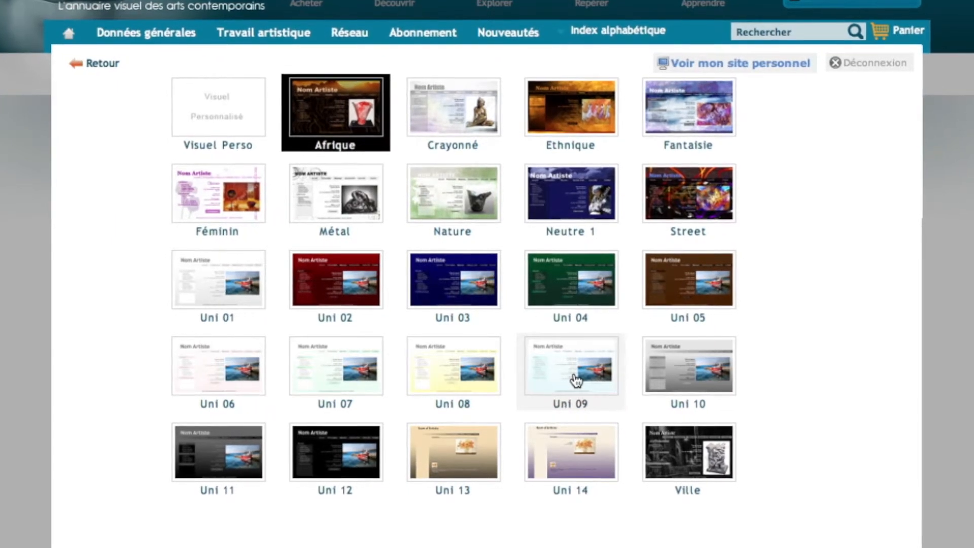
click(573, 378)
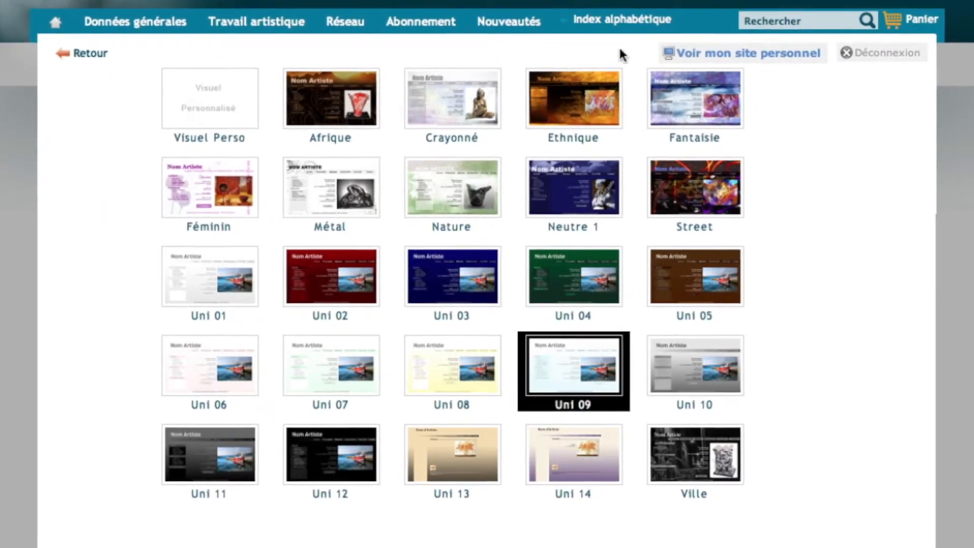
click(707, 49)
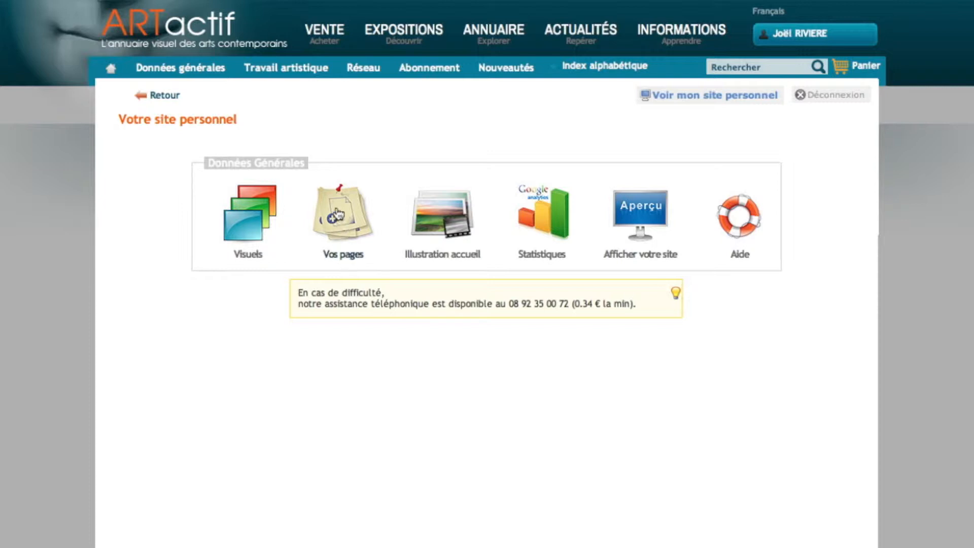
Open the personal site's page list and add a new page
click(337, 213)
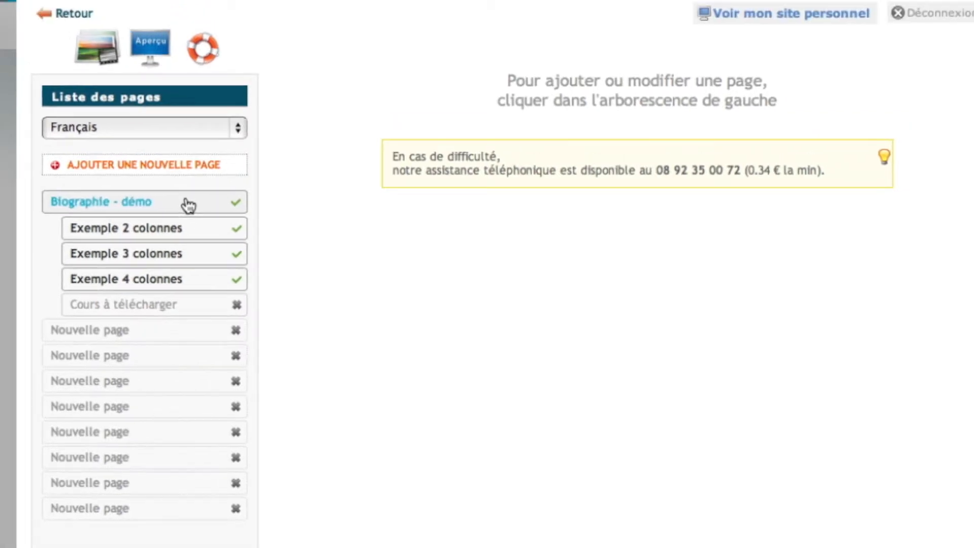
click(173, 163)
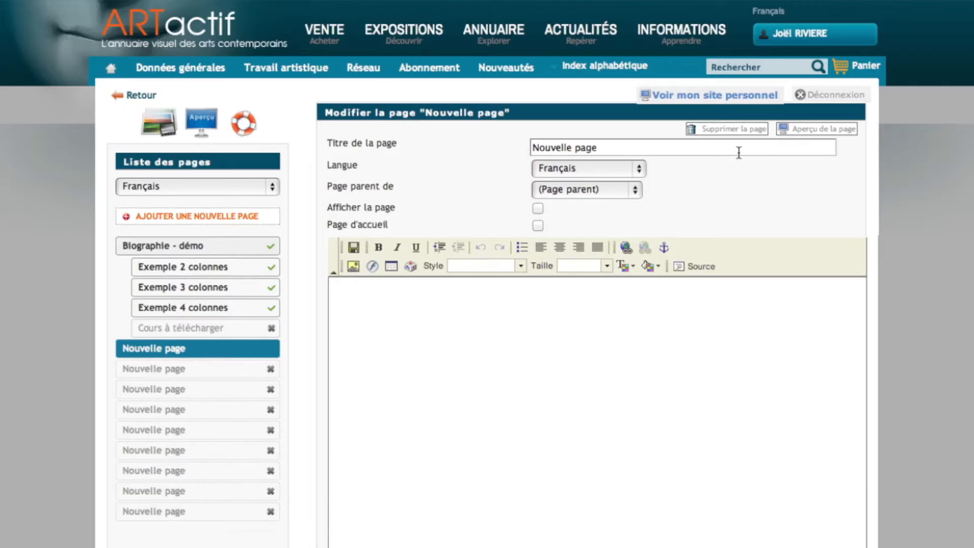
Open the Exemple 2 colonnes page and try to reorder the example pages under Biographie - démo
click(221, 269)
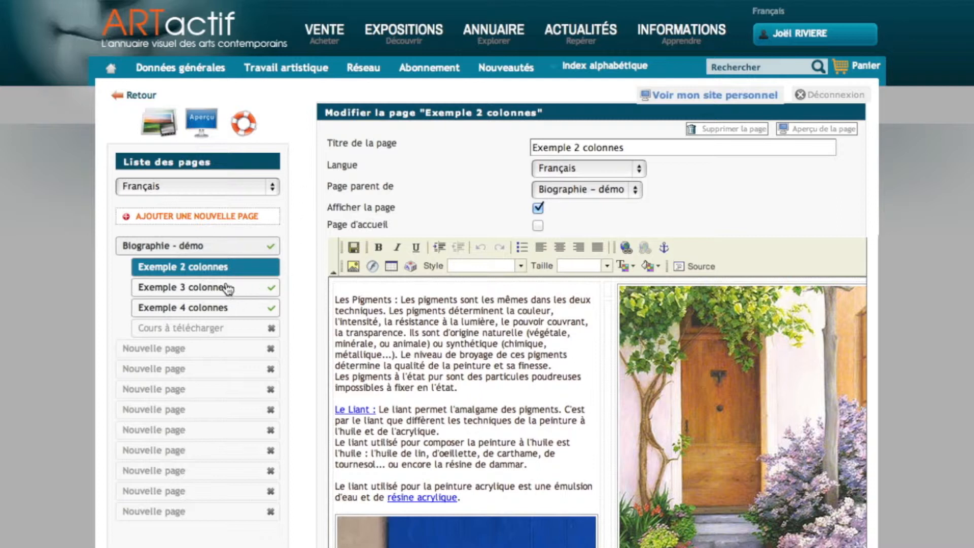
drag(226, 286, 227, 267)
drag(227, 308, 218, 249)
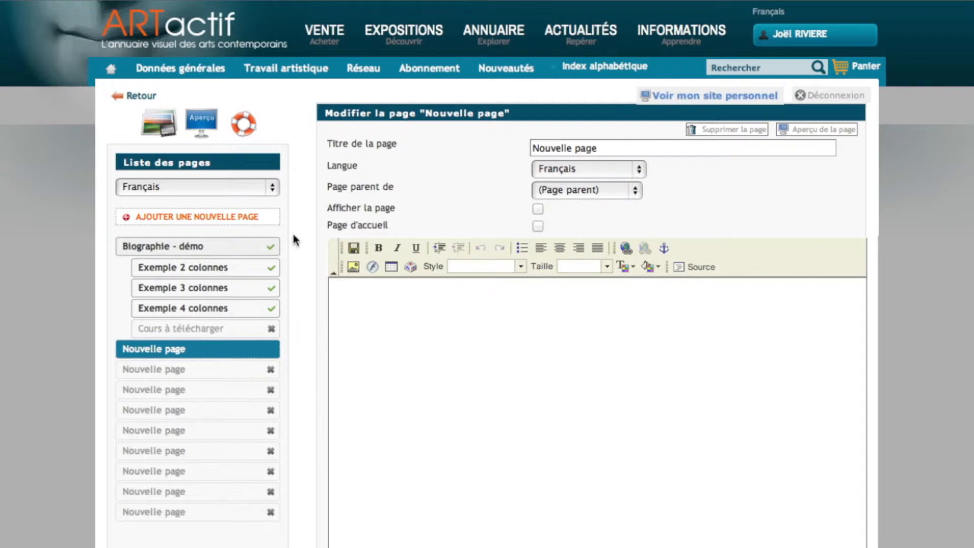
Title the new page "titre page" and keep its language set to Français
triple_click(571, 146)
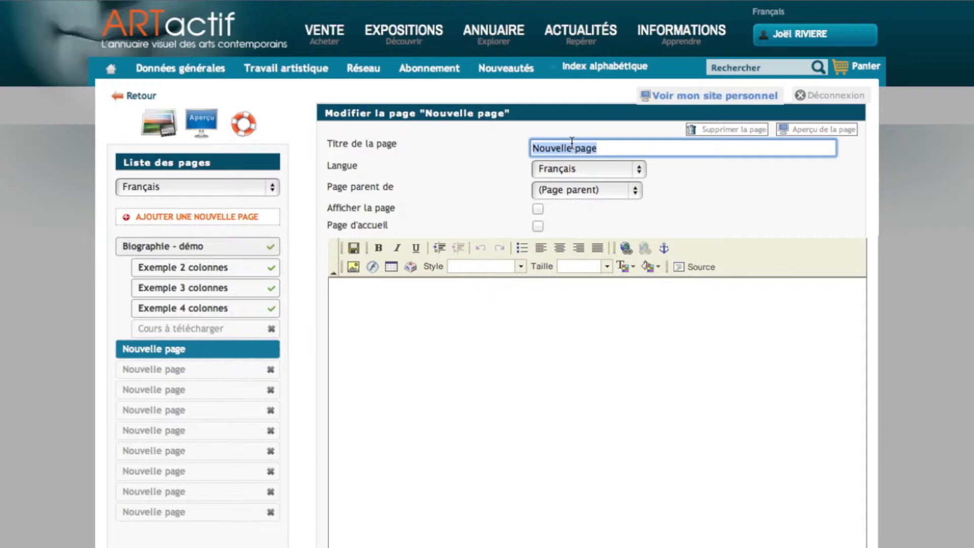
text(titre page)
click(598, 168)
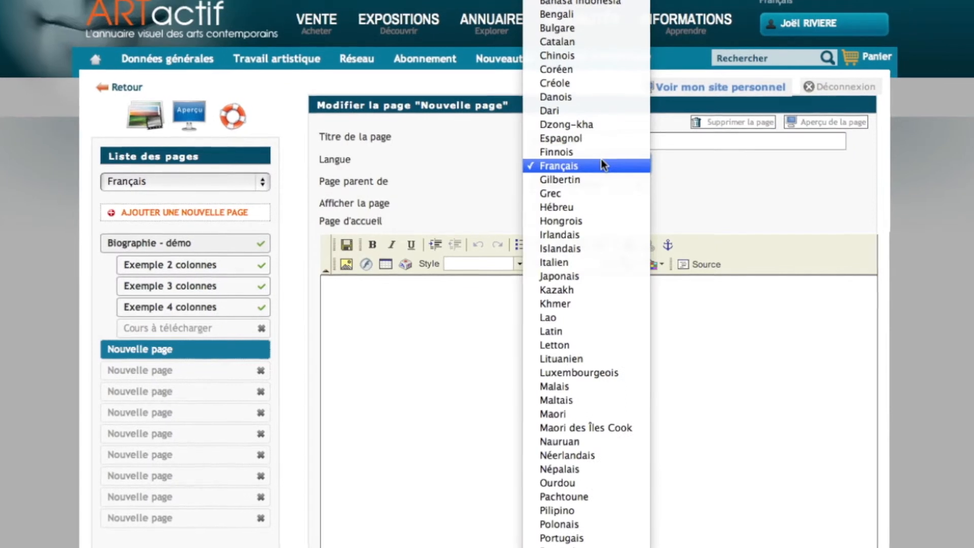
click(680, 162)
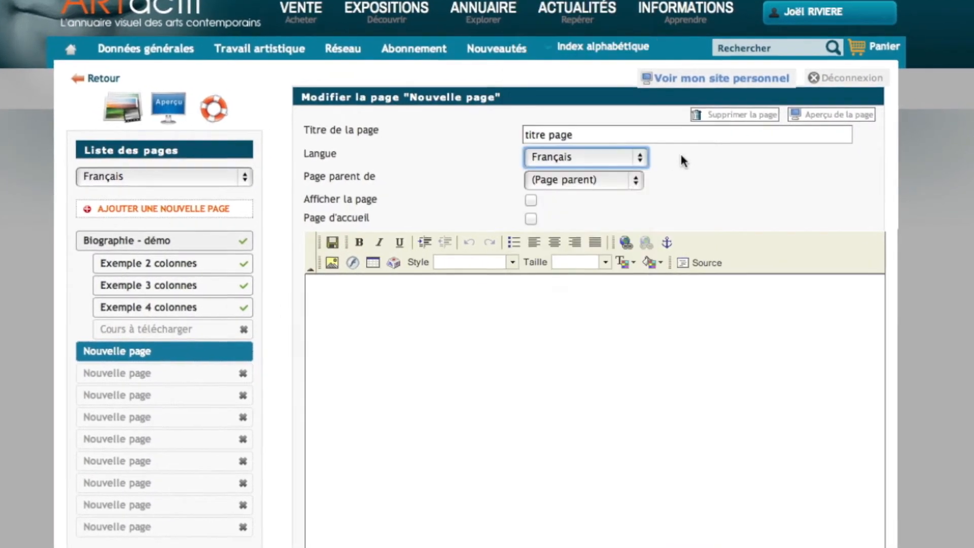
Set Biographie - démo as the new page's parent and enable displaying the page on the site
click(631, 180)
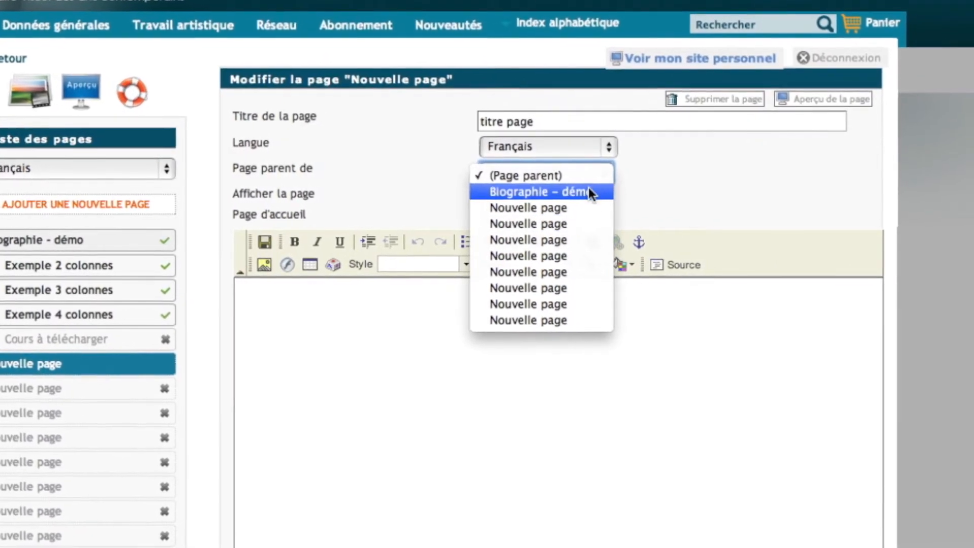
click(580, 192)
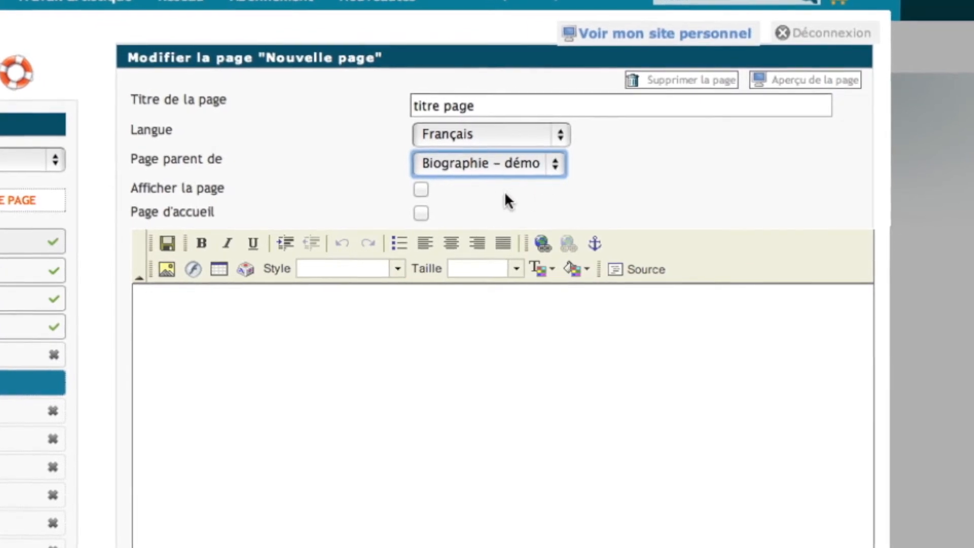
click(421, 189)
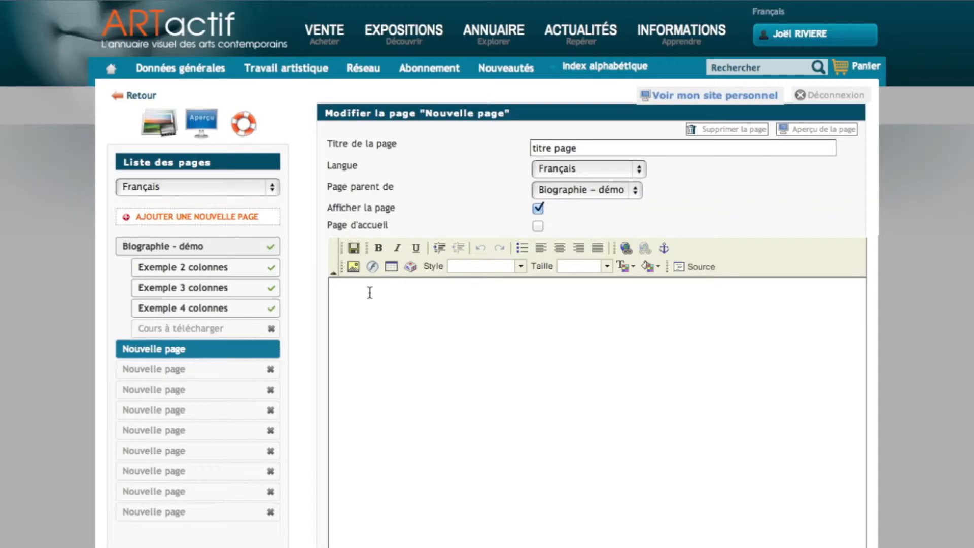
scroll(337, 487, down, 5)
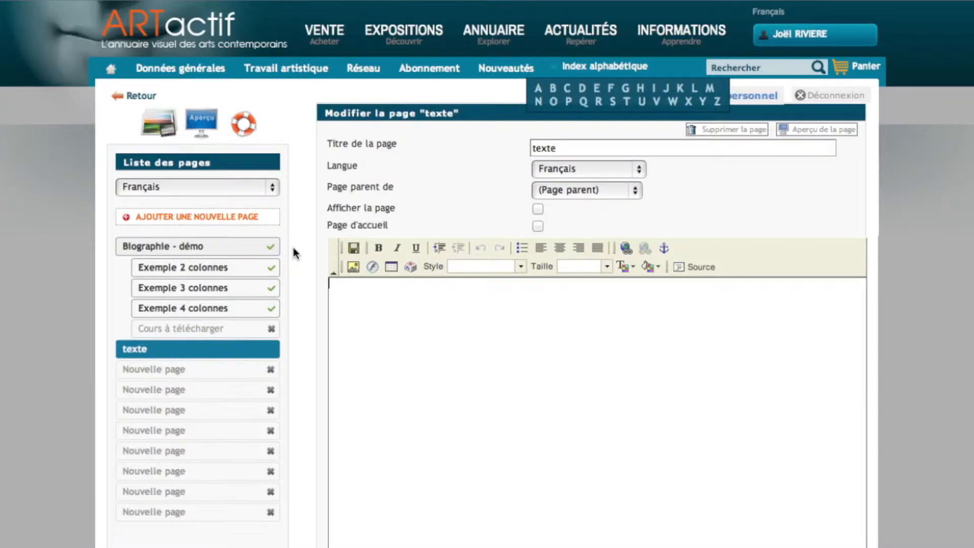
Start inserting an image into the texte page and browse the images stored on the server
click(354, 272)
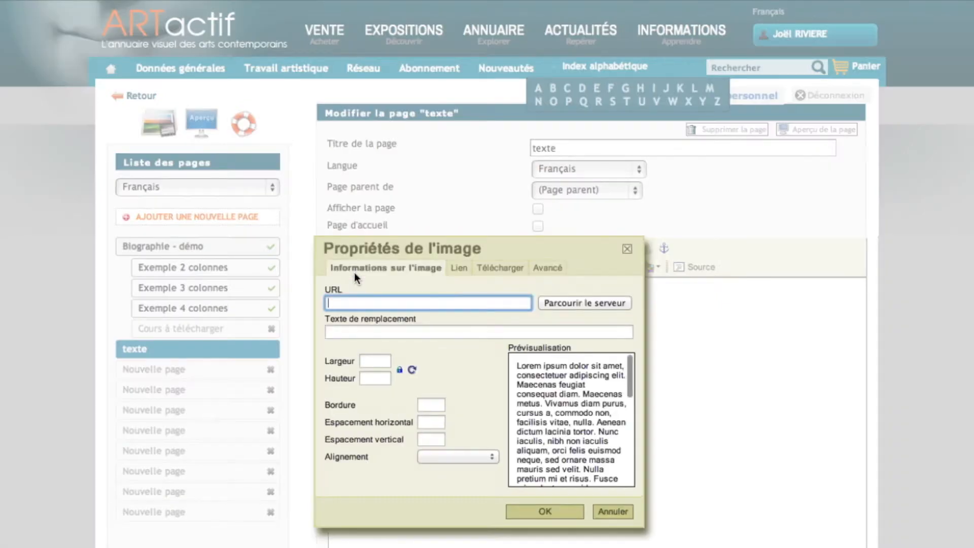
click(577, 303)
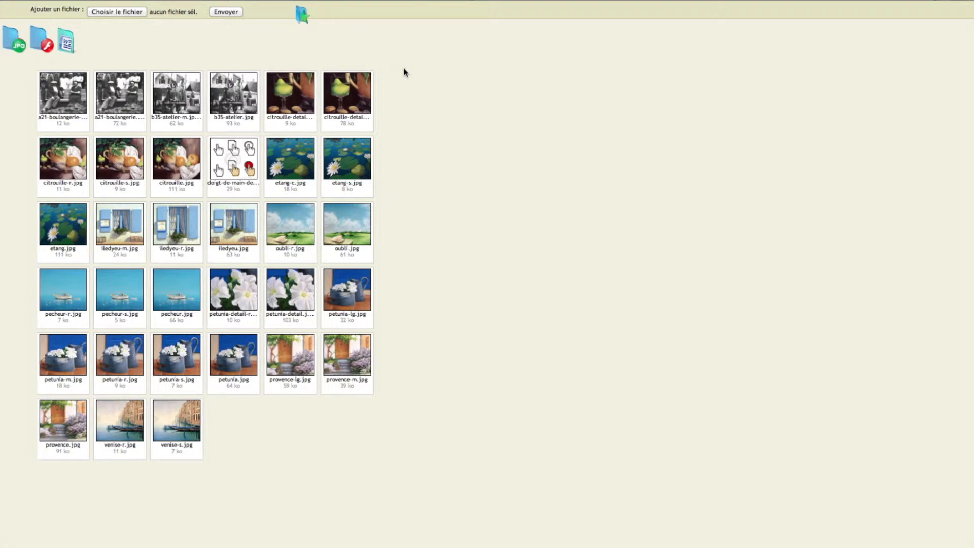
click(129, 17)
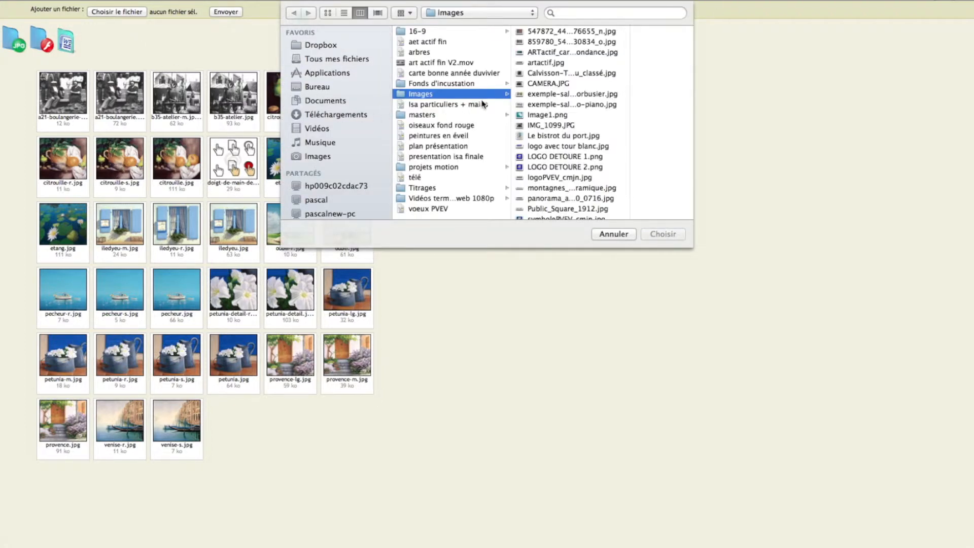
click(522, 116)
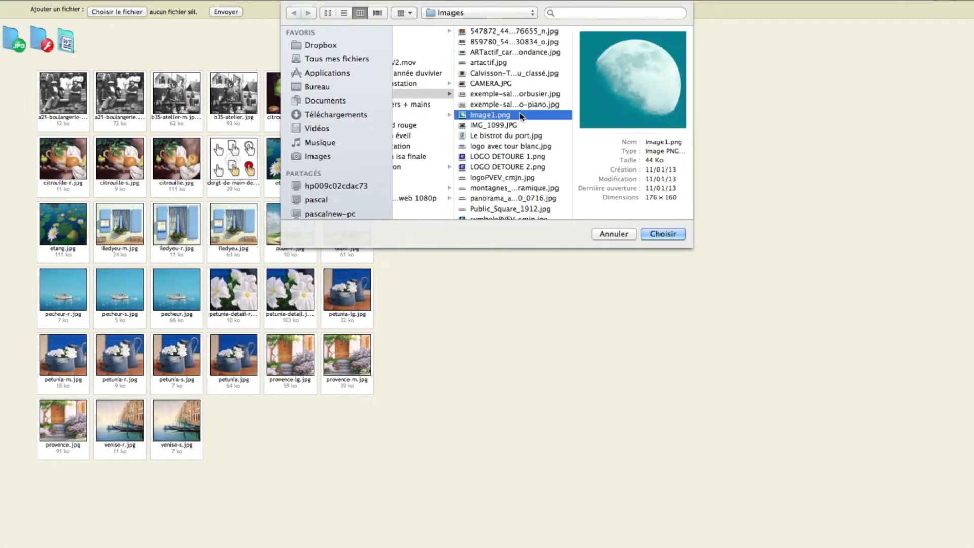
click(521, 124)
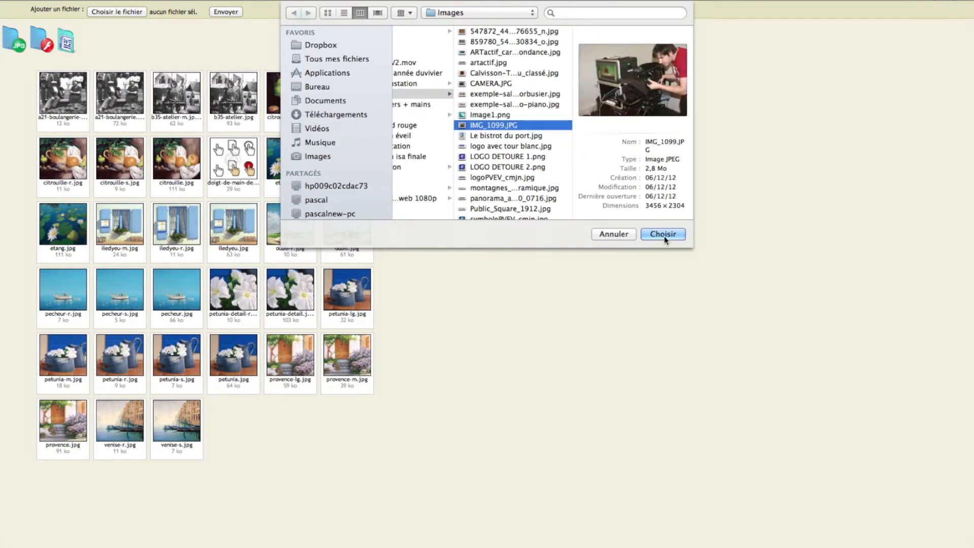
click(608, 234)
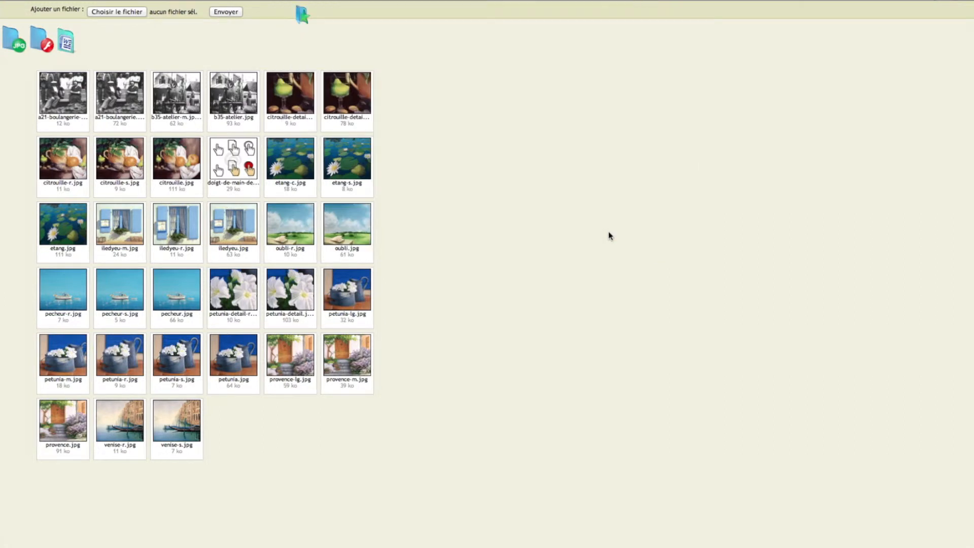
click(309, 23)
click(441, 173)
click(8, 44)
Choose citrouille-r.jpg among the server images and add it as the image source
click(62, 104)
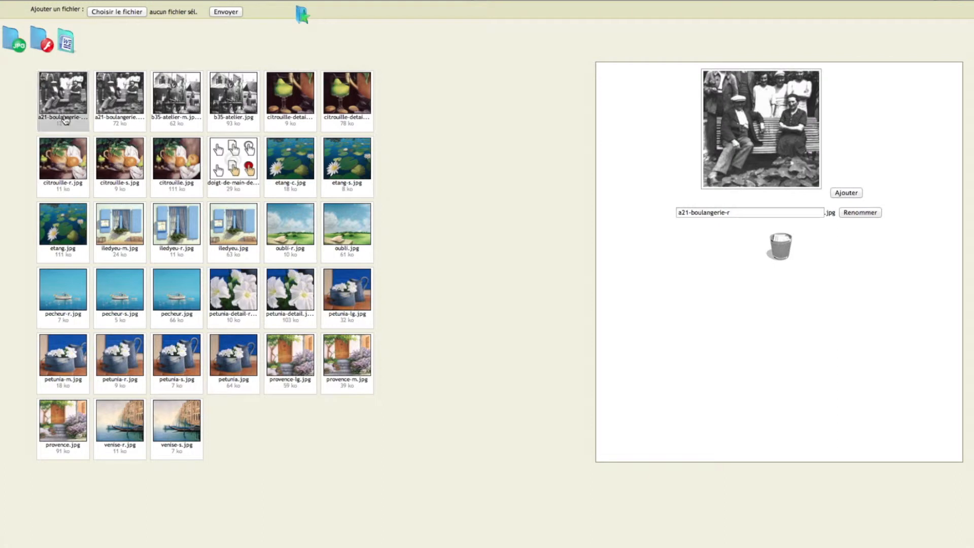
click(75, 169)
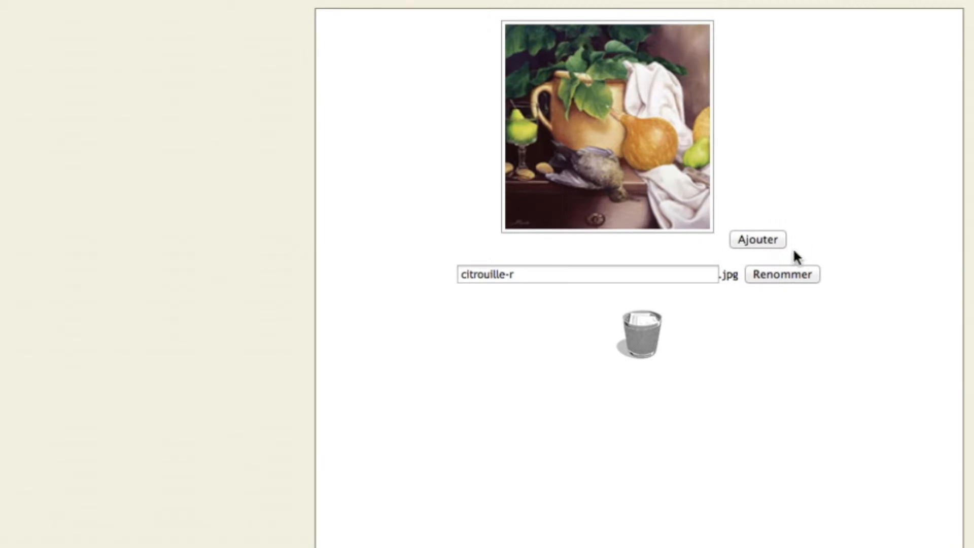
click(761, 239)
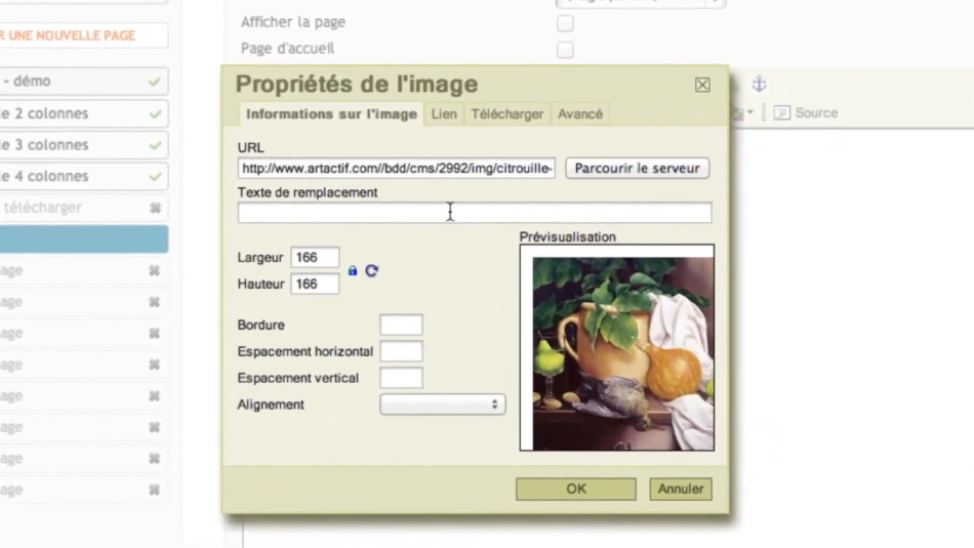
Set the image's replacement text to "Tableau 1"
click(450, 212)
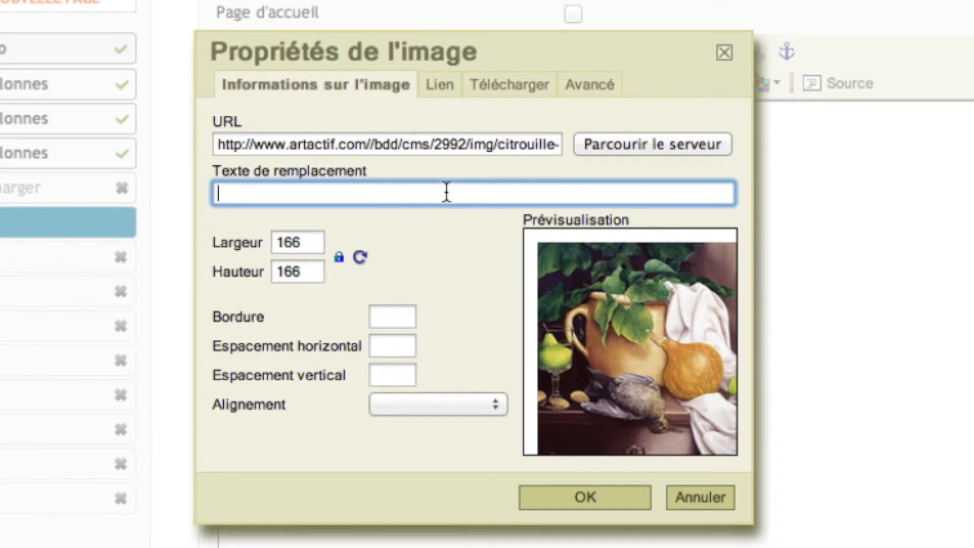
text(Tableau 1)
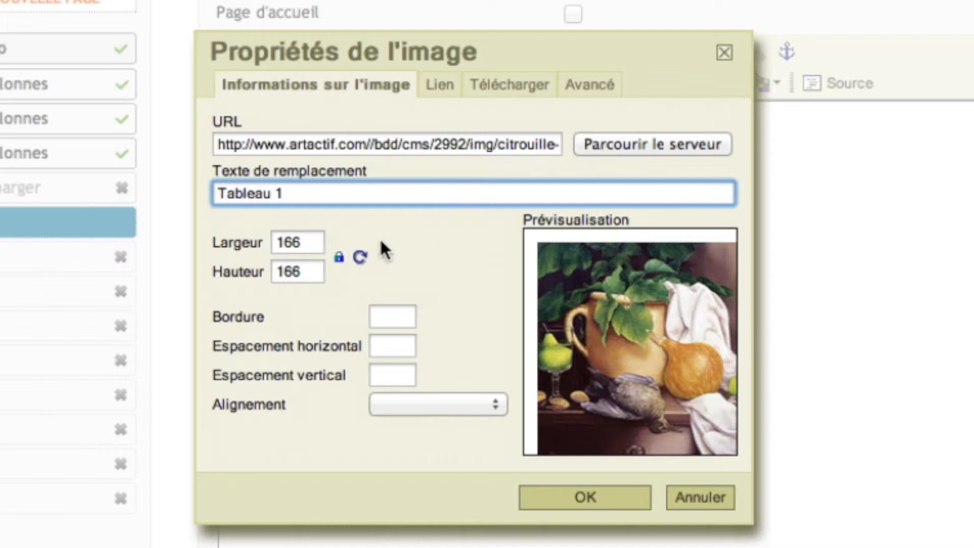
click(399, 245)
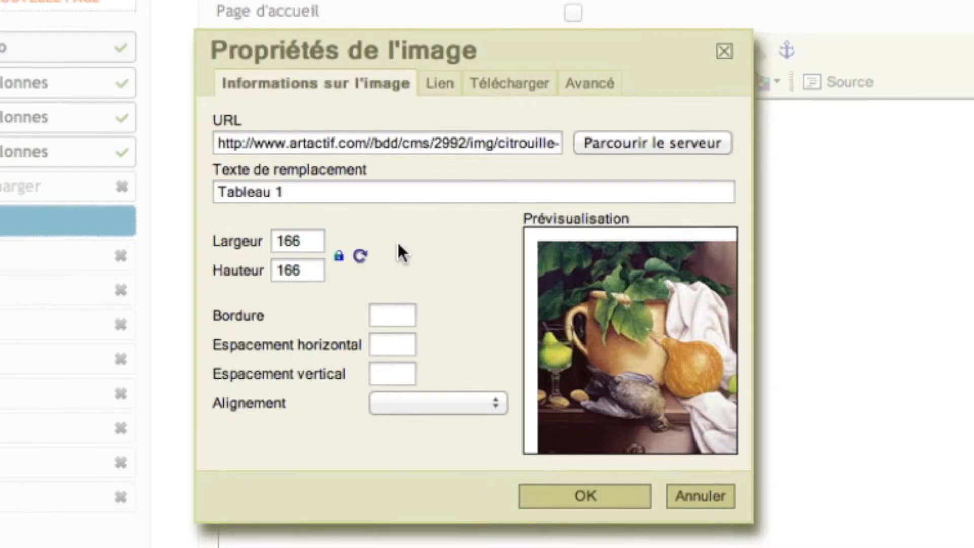
Resize the image to 400 by 400 with locked proportions and insert it into the page
double_click(304, 242)
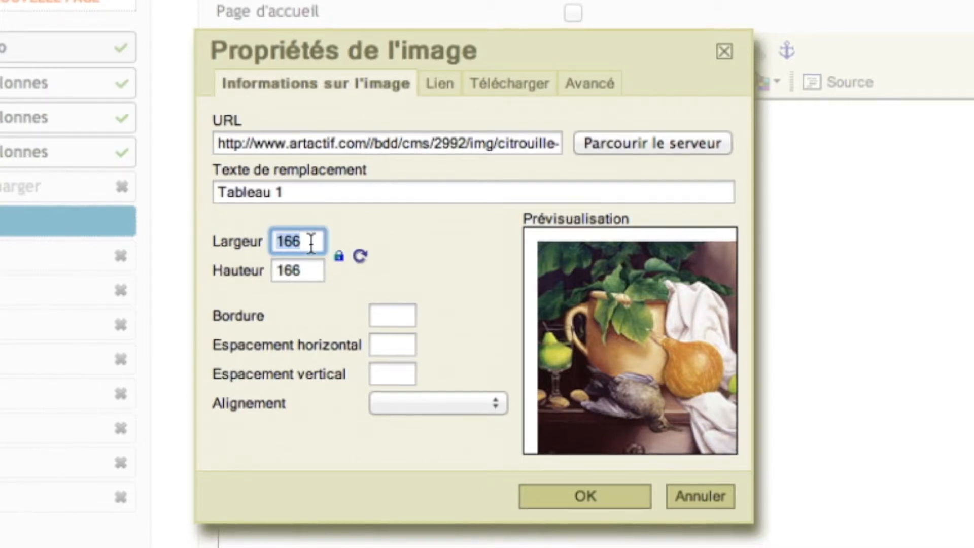
text(2)
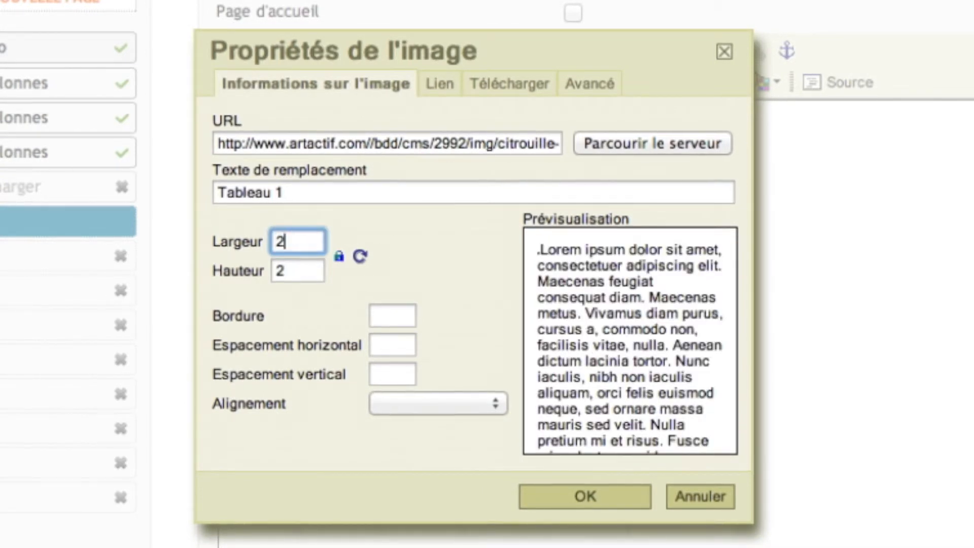
text(00)
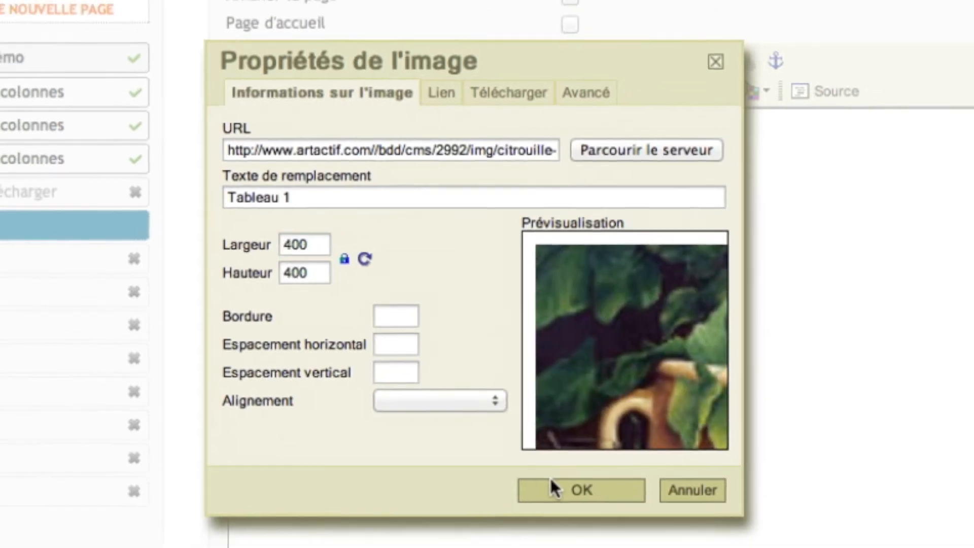
click(552, 486)
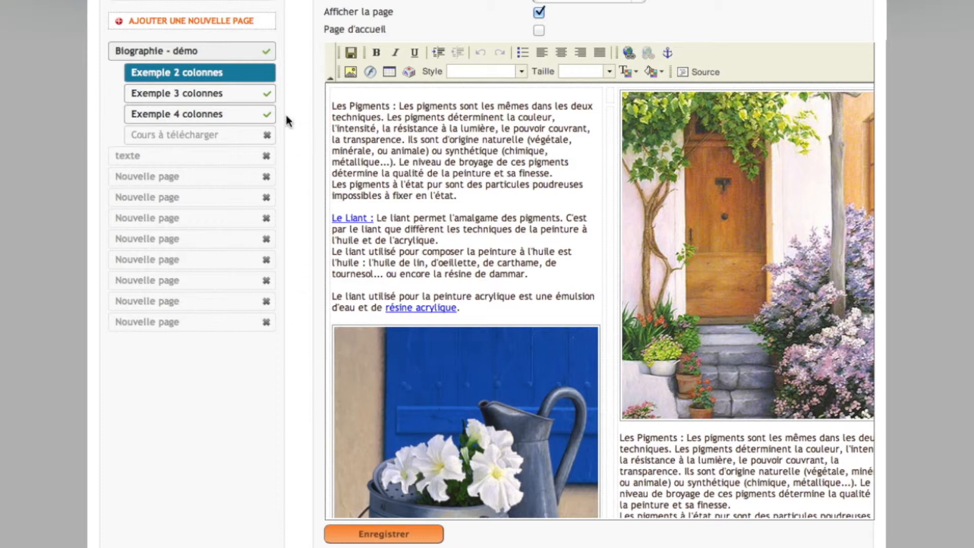
Open the texte page and start inserting a table with 15 rows and 3 columns
click(241, 157)
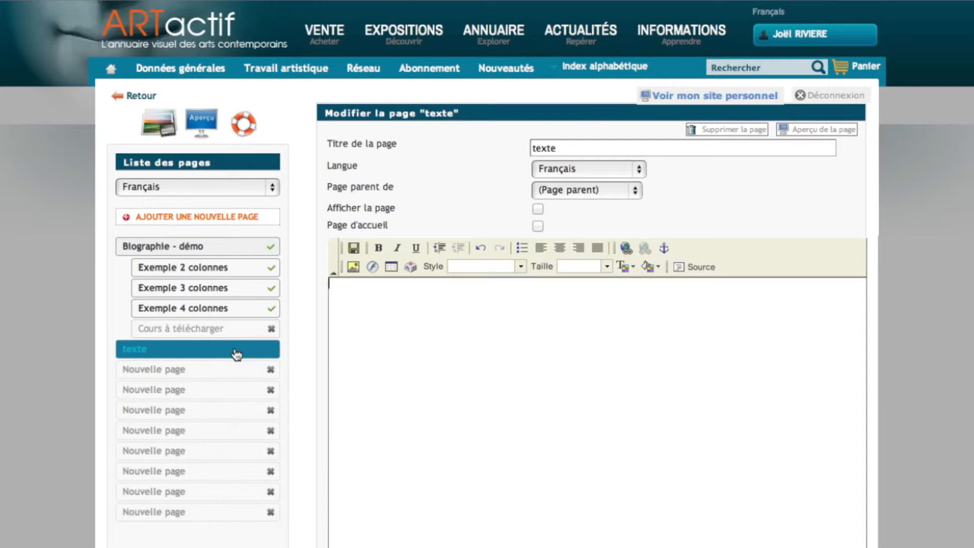
click(395, 277)
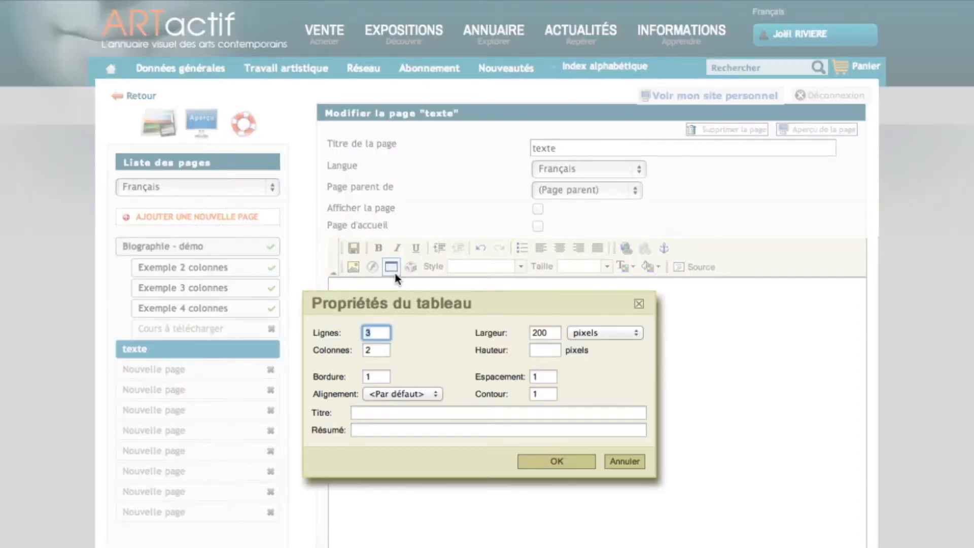
click(385, 333)
key(BackSpace)
text(15)
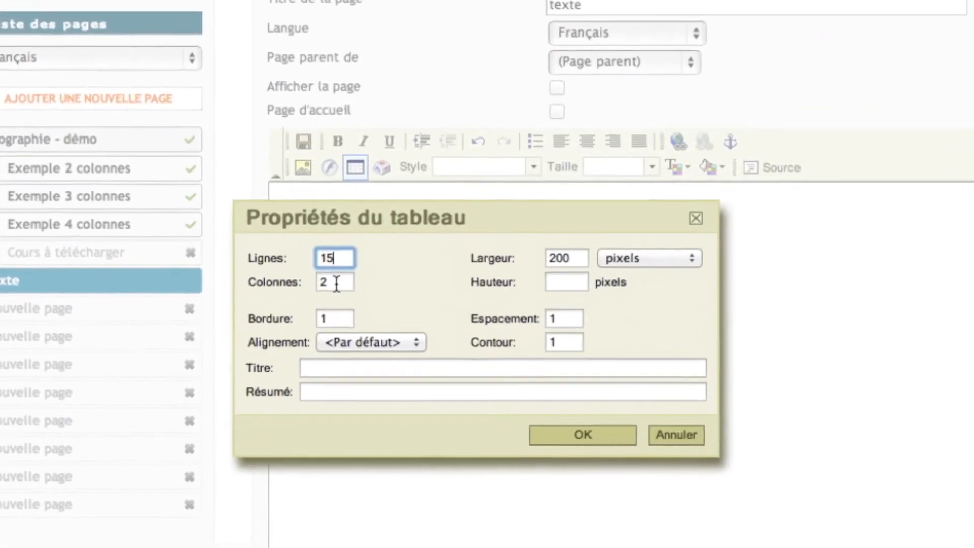
click(336, 282)
key(BackSpace)
text(3)
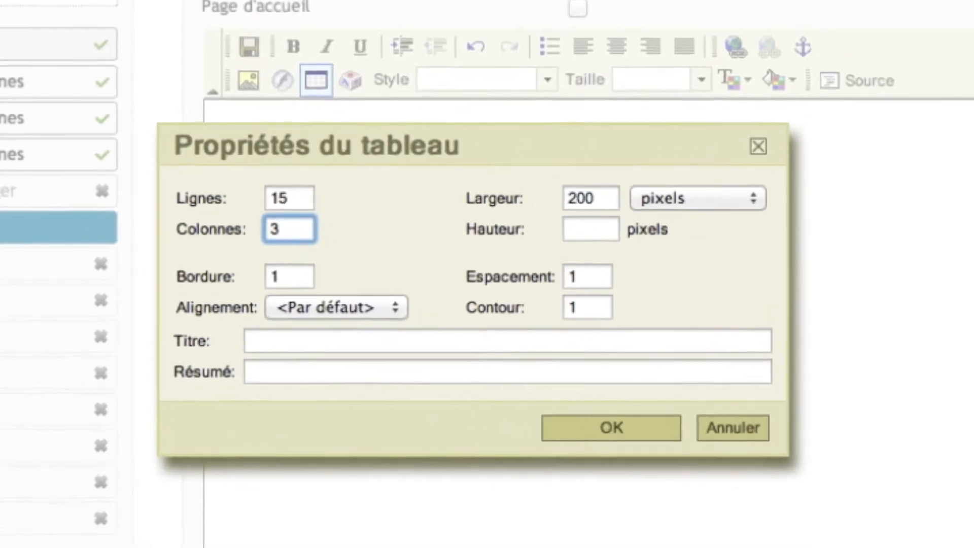
Set the new table's width to 700 pixels and its border to 0, keeping the default alignment
double_click(599, 197)
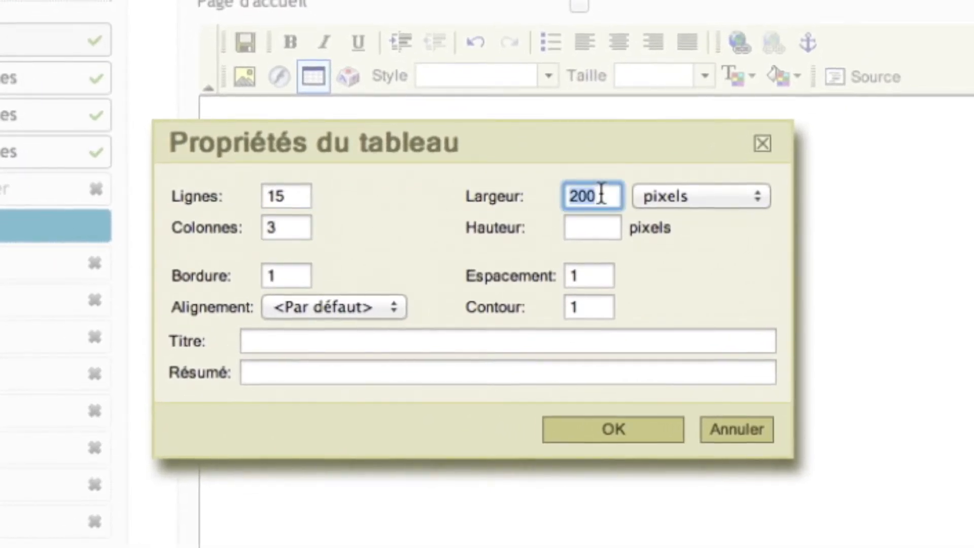
text(700)
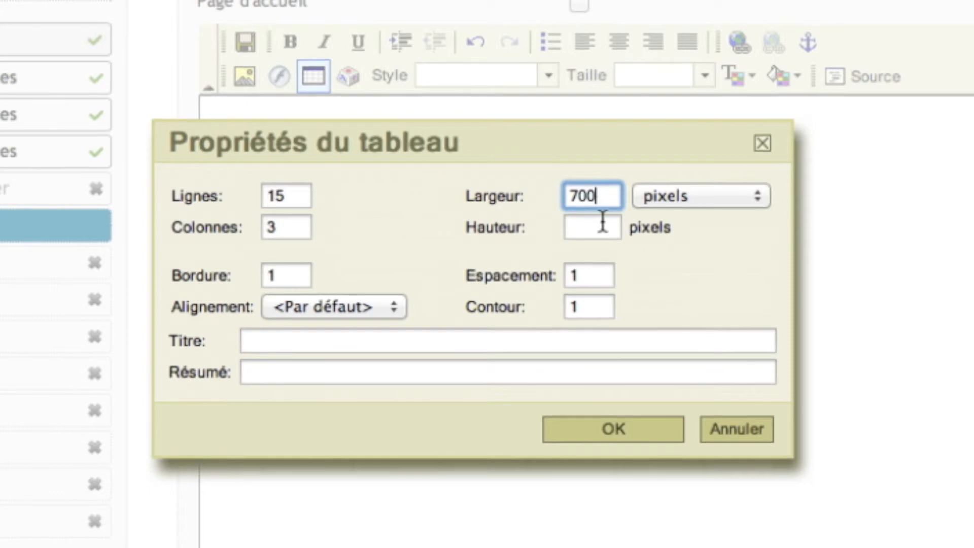
click(295, 276)
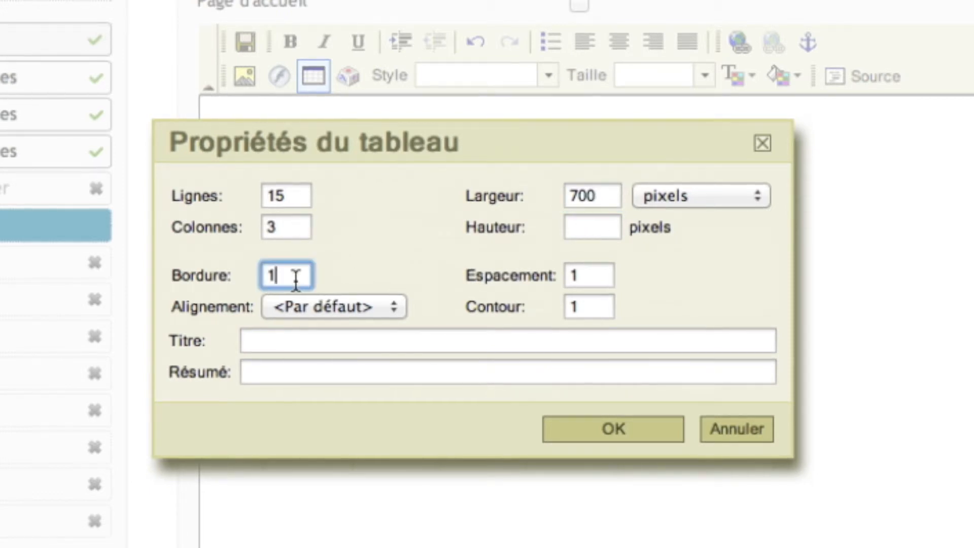
key(BackSpace)
text(0)
click(344, 303)
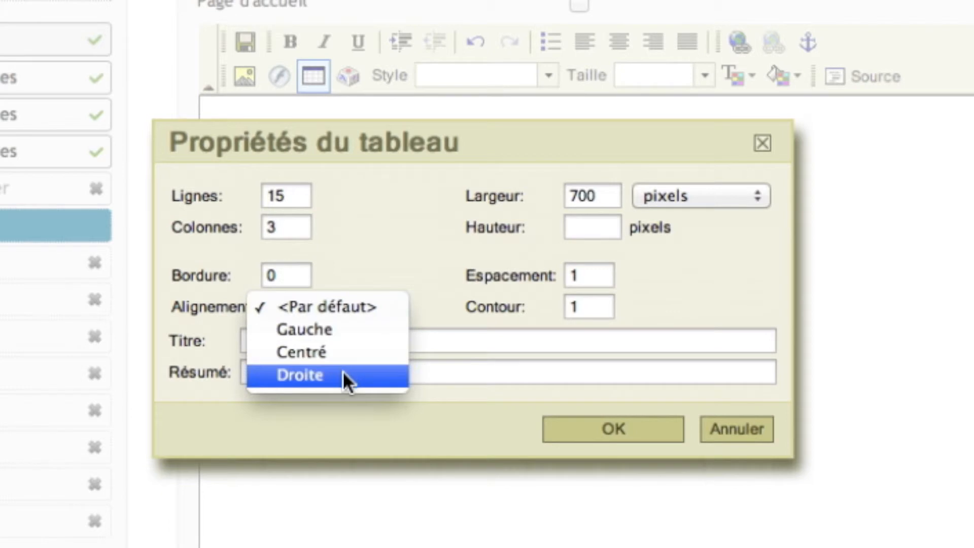
click(348, 308)
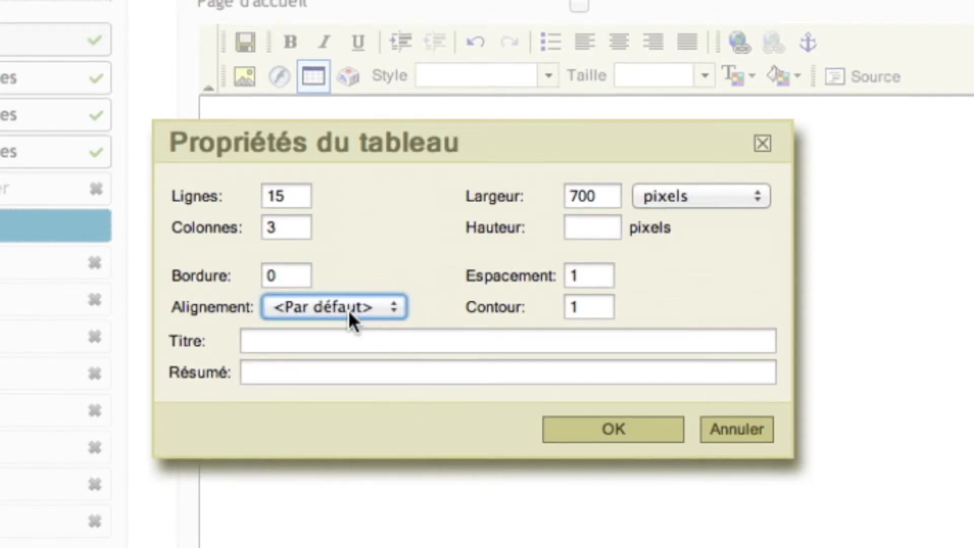
Title the table "Test", set its spacing (Espacement) and Contour to 0, and insert it into the page
click(345, 339)
text(Test)
double_click(575, 276)
text(0)
click(597, 308)
key(BackSpace)
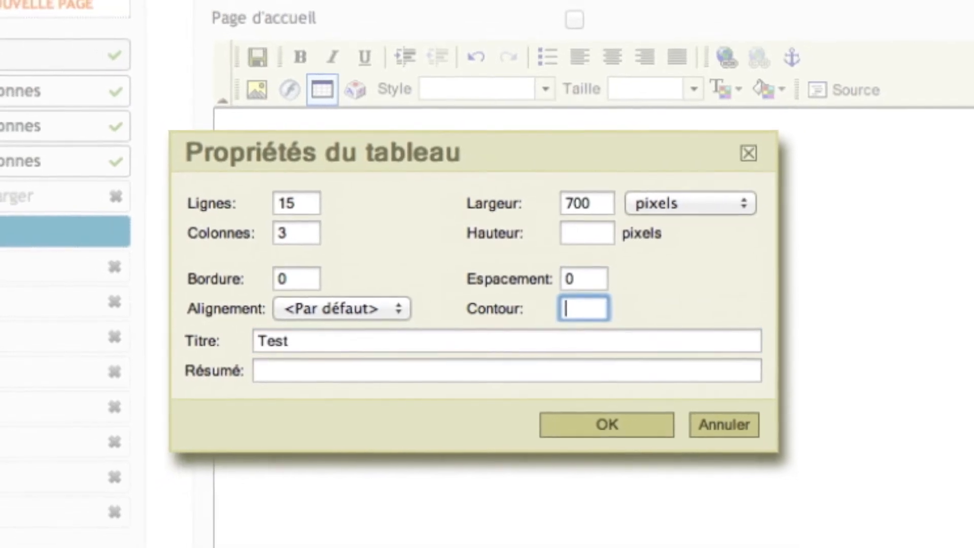
text(0)
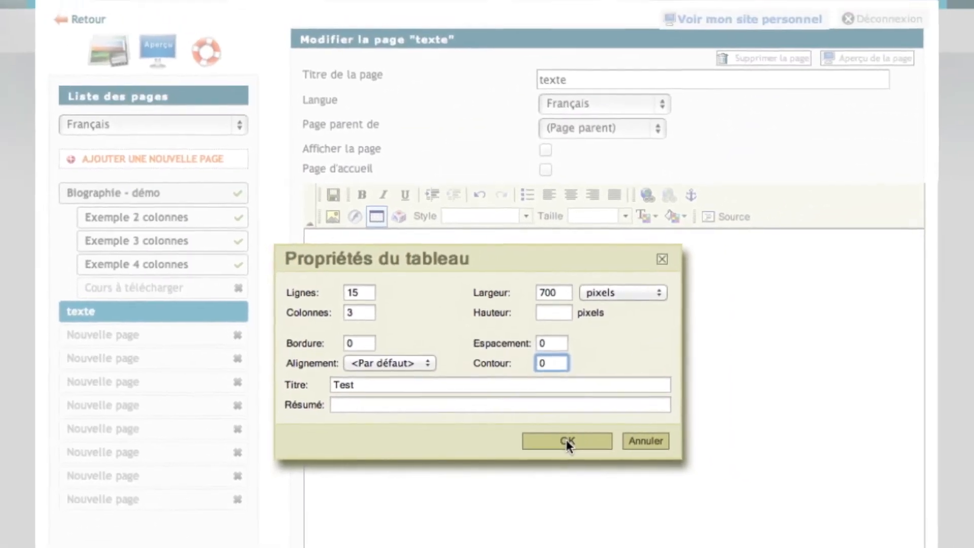
click(566, 440)
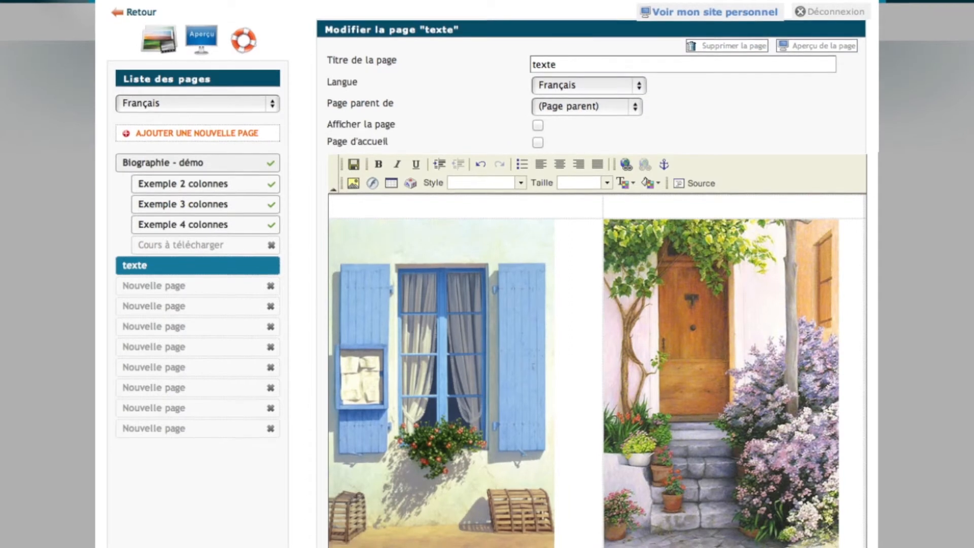
Merge the empty cell above the blue-shutter window image with the cell to its right
scroll(288, 409, down, 3)
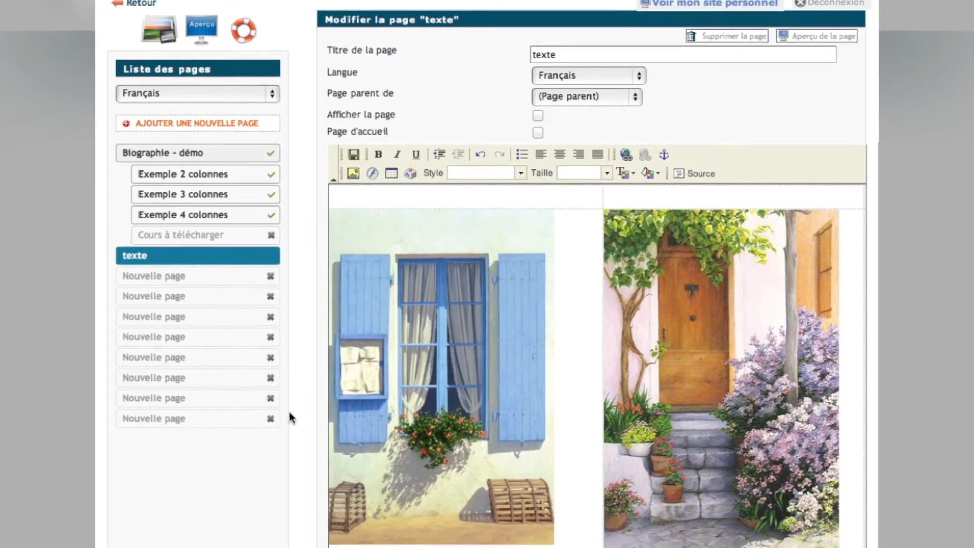
scroll(299, 359, down, 2)
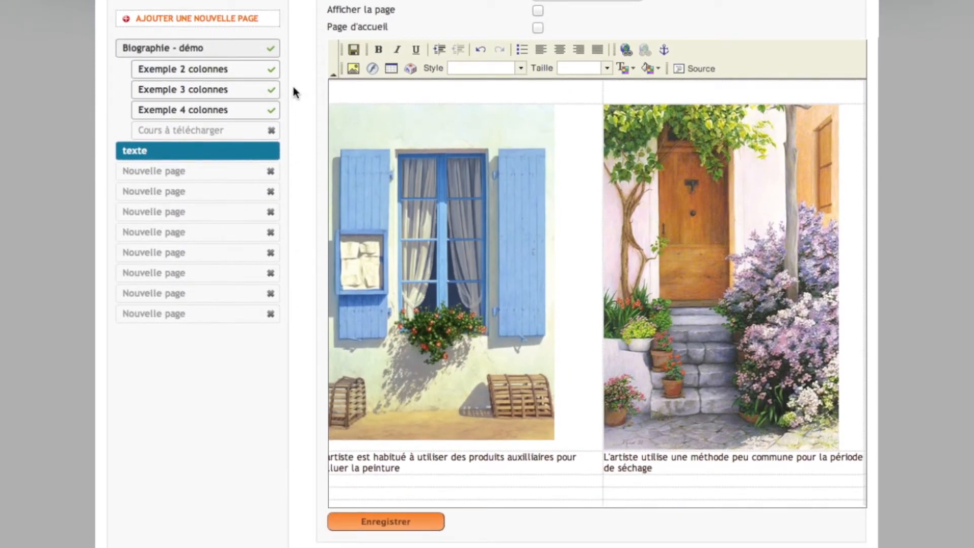
right_click(475, 96)
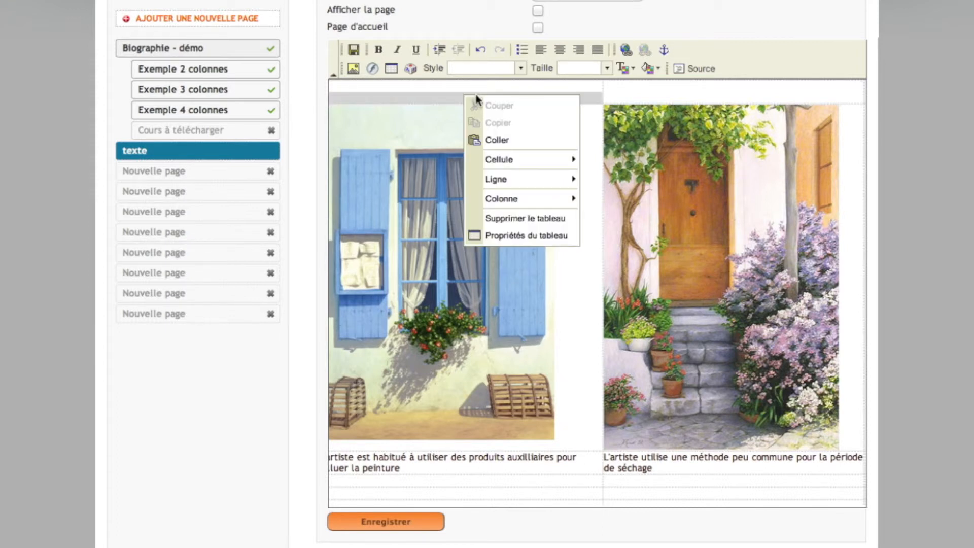
mouse_move(500, 178)
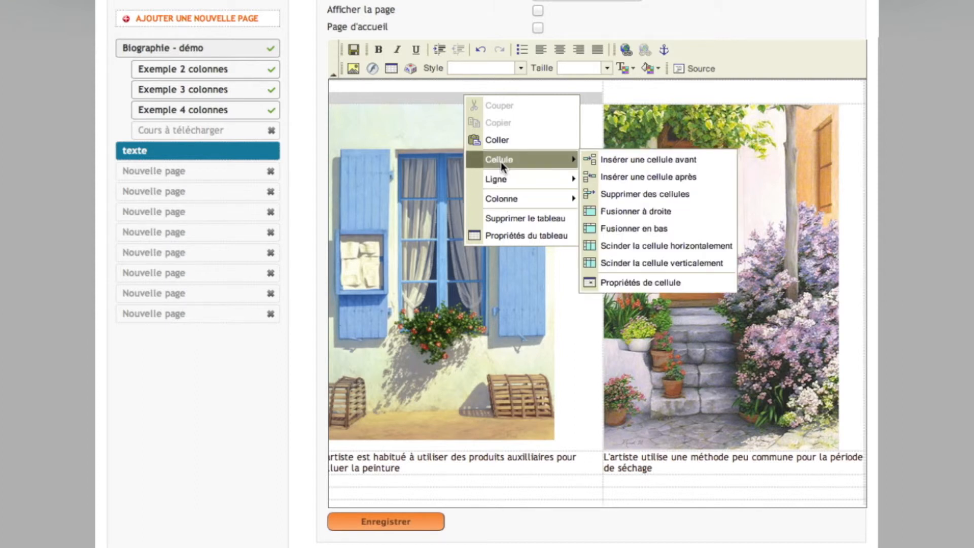
click(610, 215)
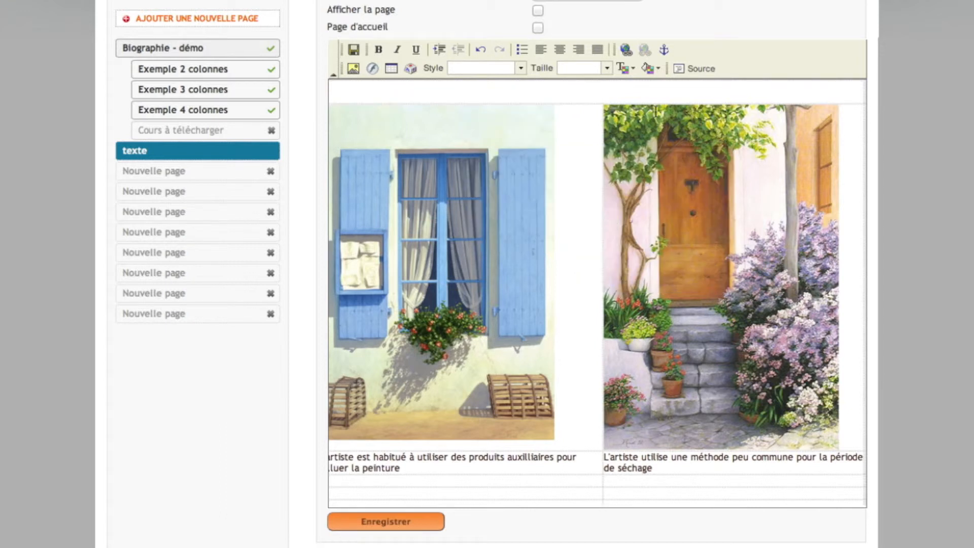
Enter "Exemple de cellules fusionnées" in the merged cell above the images and centre the text
click(661, 95)
text(Exemple de cellules fusionnées)
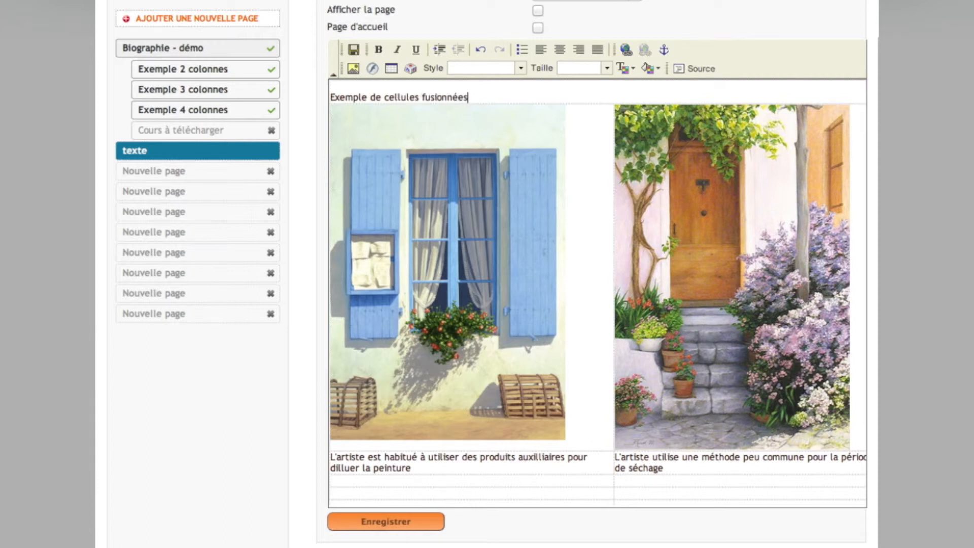
triple_click(663, 94)
click(560, 49)
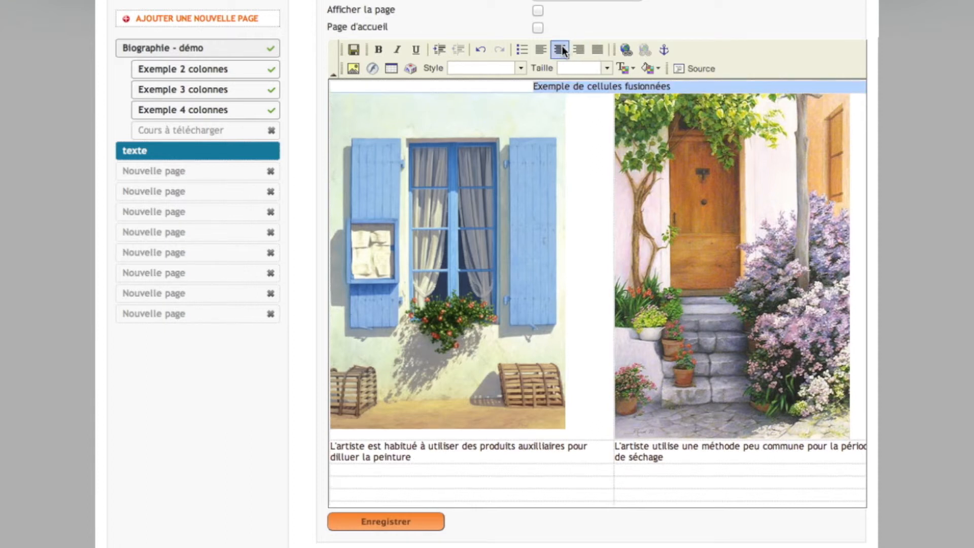
click(585, 163)
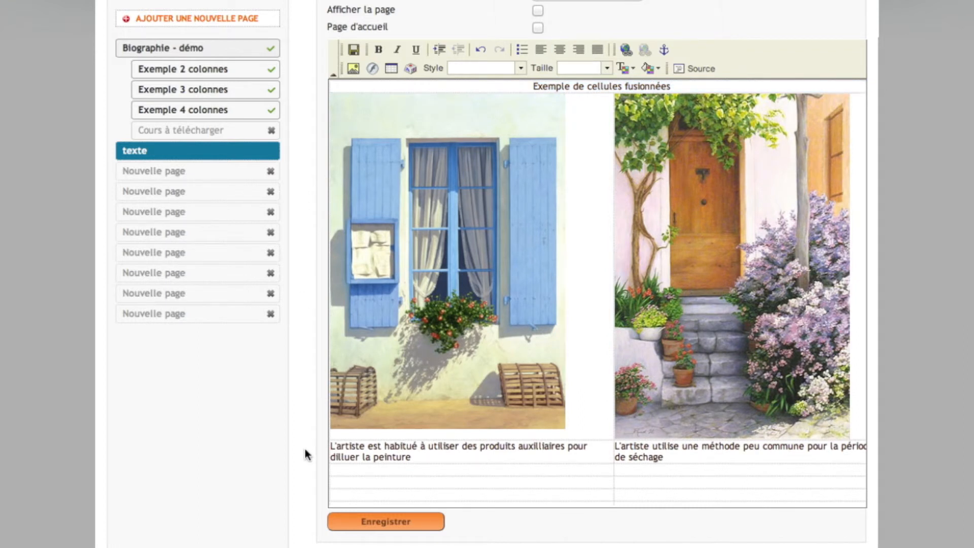
right_click(358, 467)
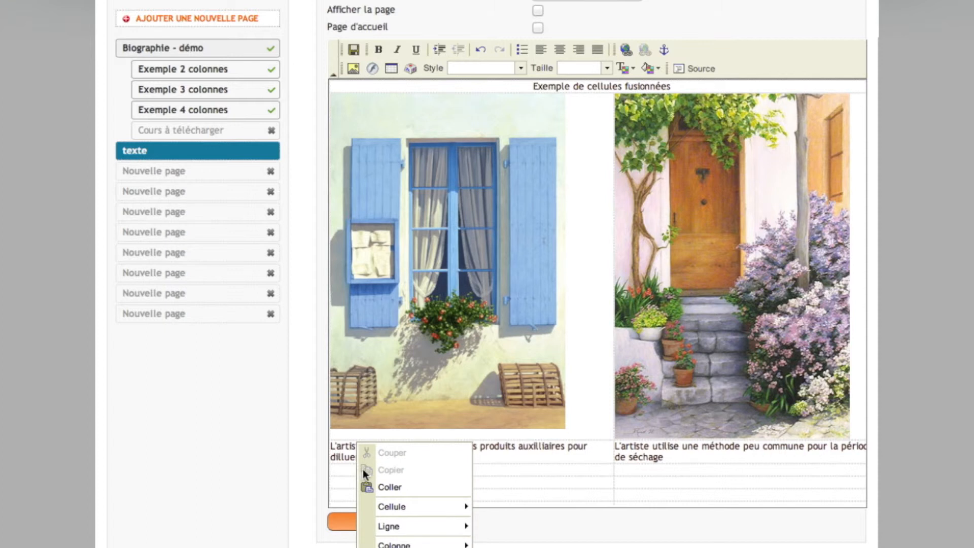
mouse_move(387, 528)
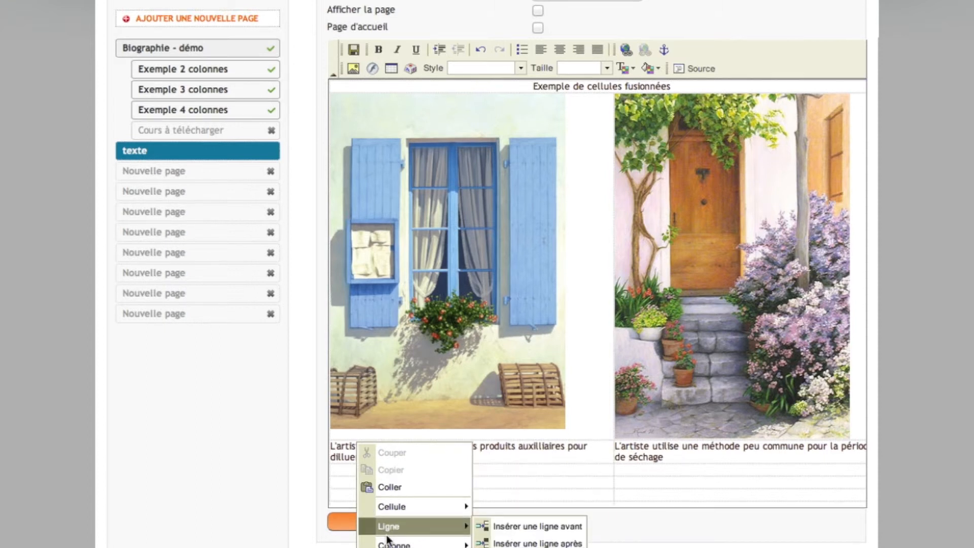
mouse_move(389, 509)
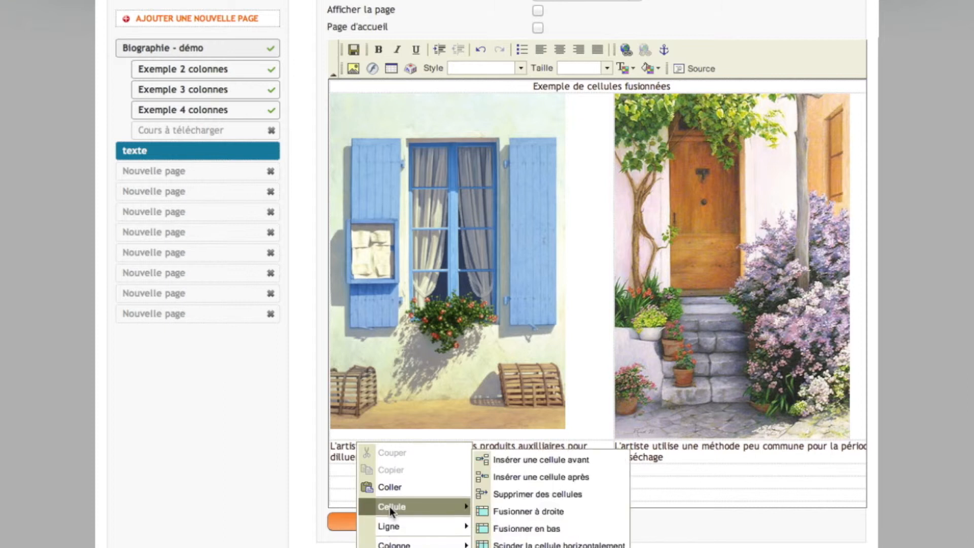
click(304, 504)
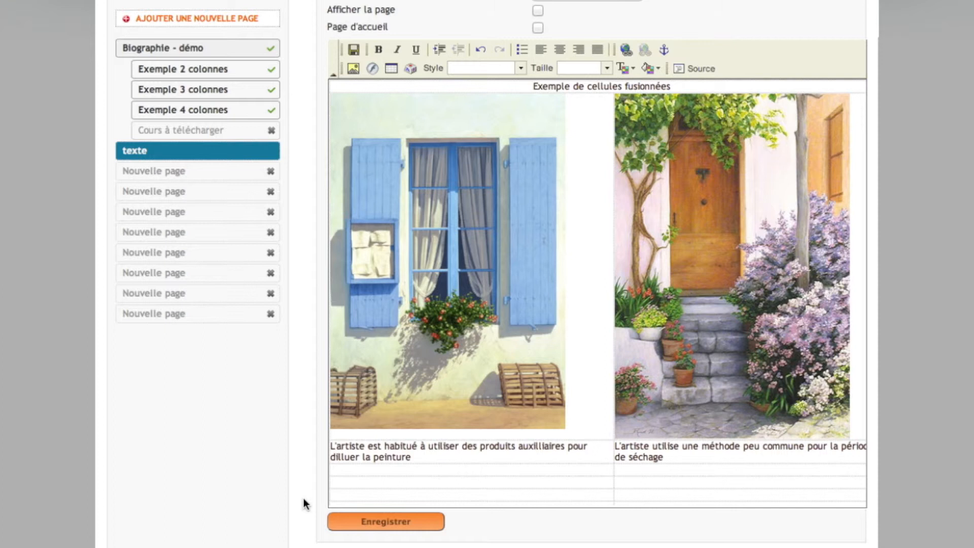
Save the page content and enter "Comparatifs techniques de peinture à l'huile et acrylique" as the page's META title
click(367, 523)
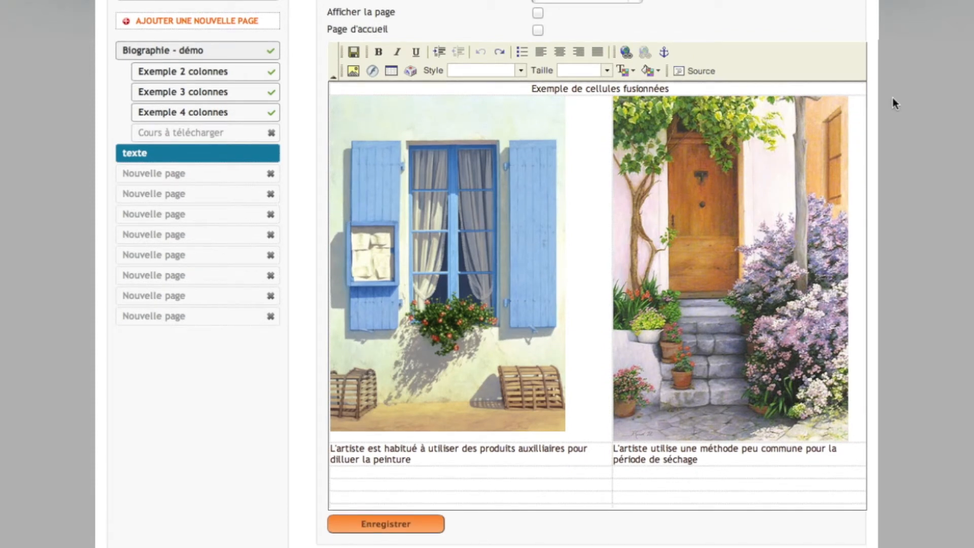
scroll(894, 103, down, 5)
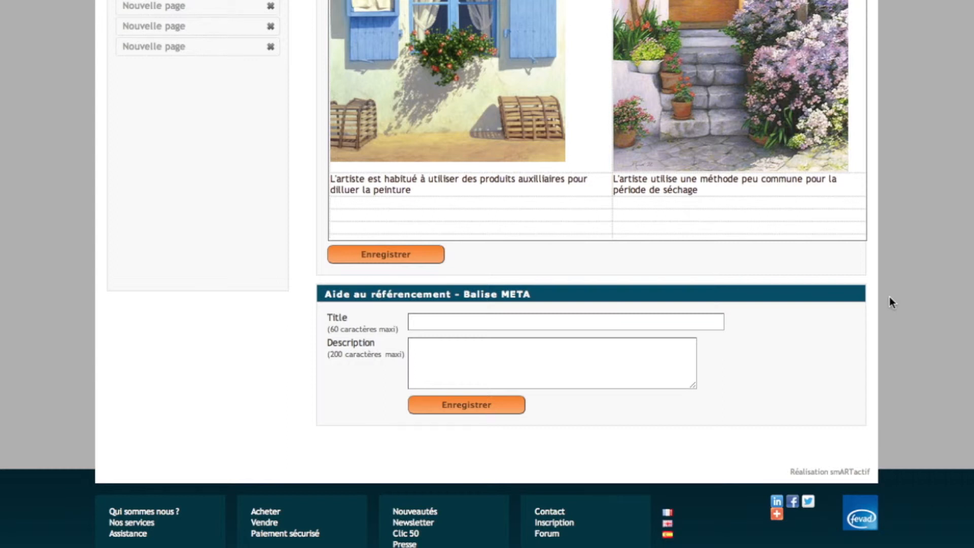
click(704, 327)
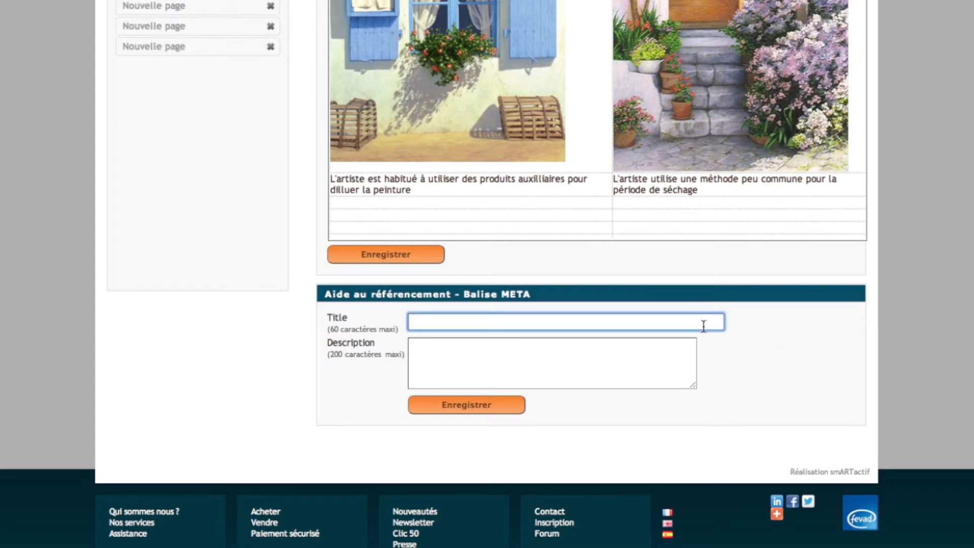
text(C)
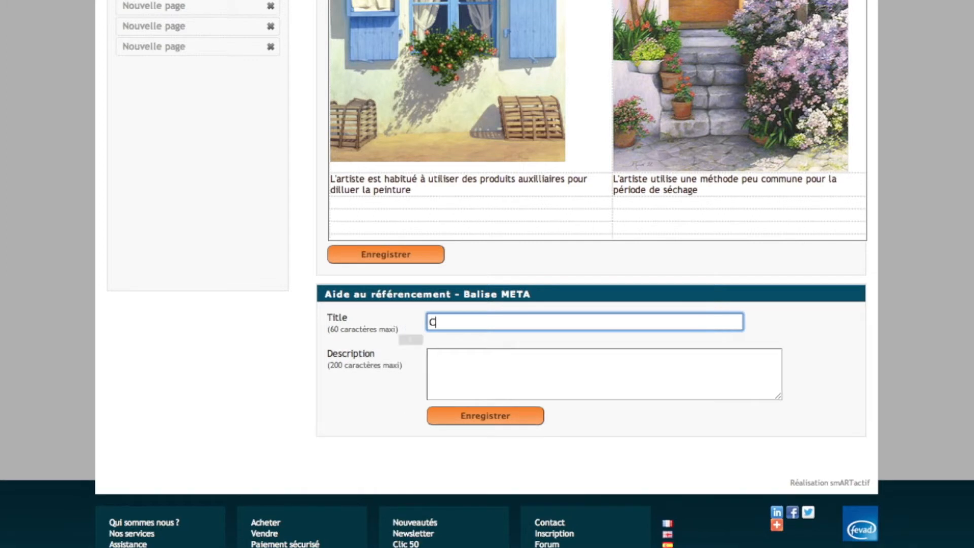
text(omparatifs)
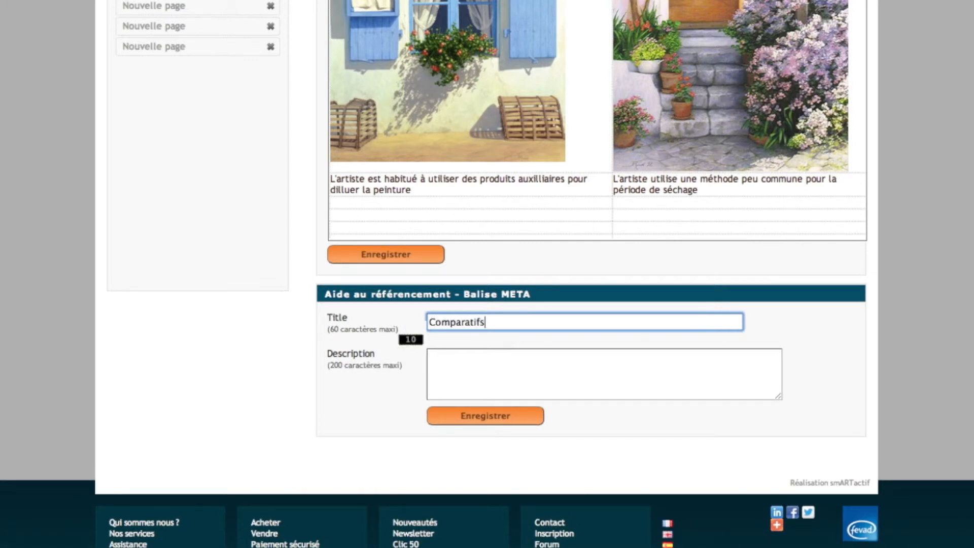
text( techniques de peinture)
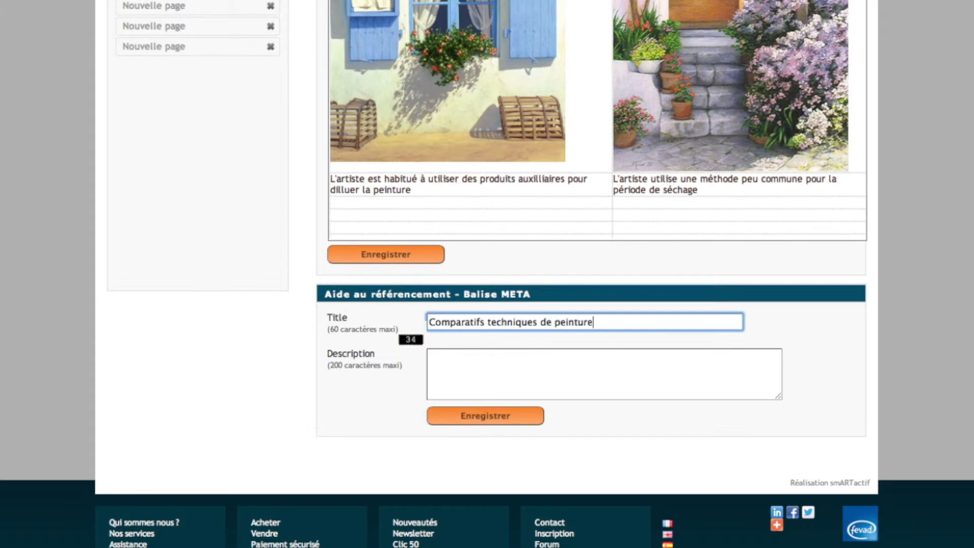
text( à l'huile et acrylique)
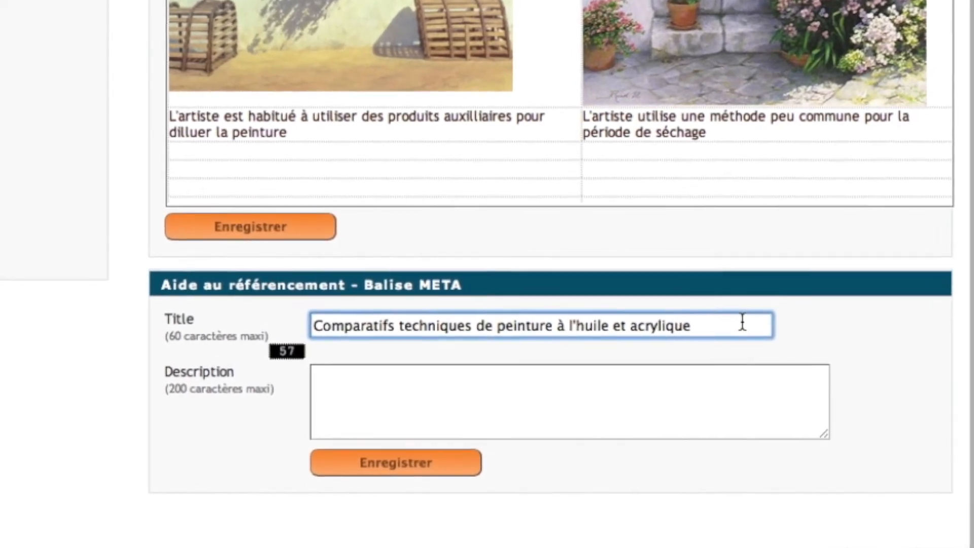
Enter "Comparaison des avantages et inconvénients de la technique de la peinture acrylique........" as the page's META description and save the META tags
click(640, 398)
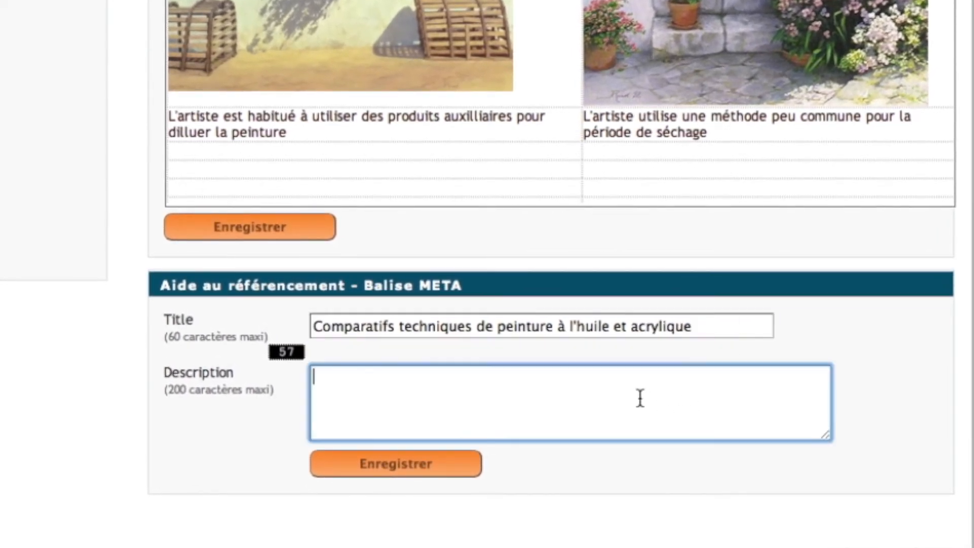
text(Compara)
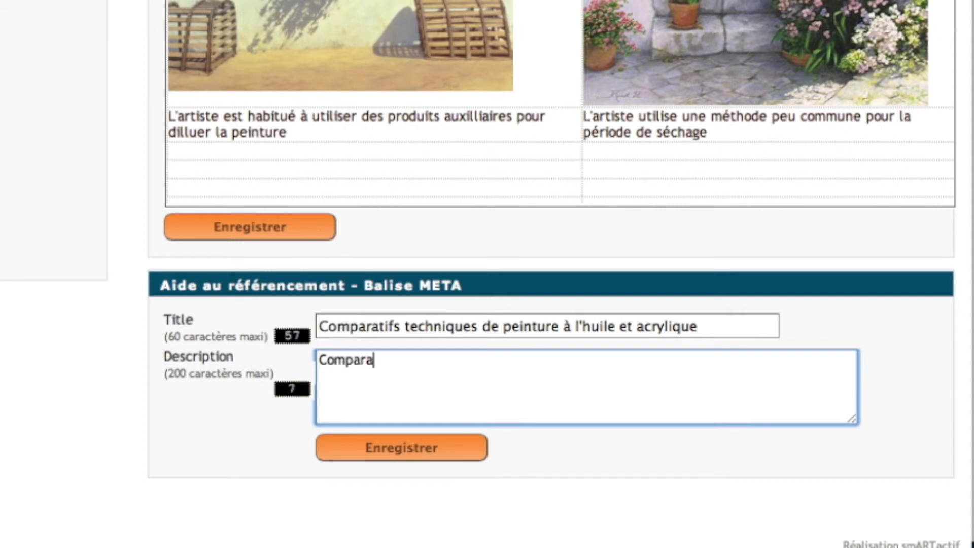
text(ison des avantages et )
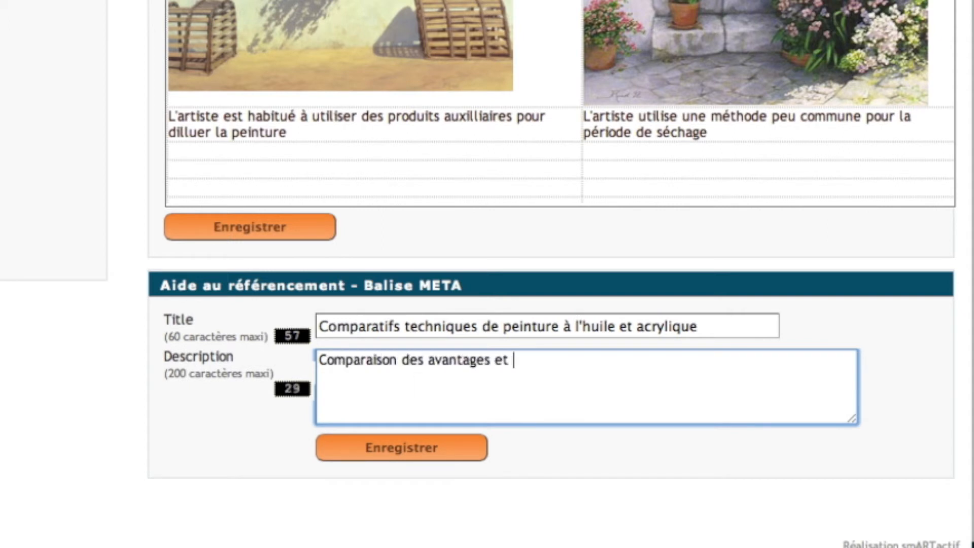
text(inconvénients )
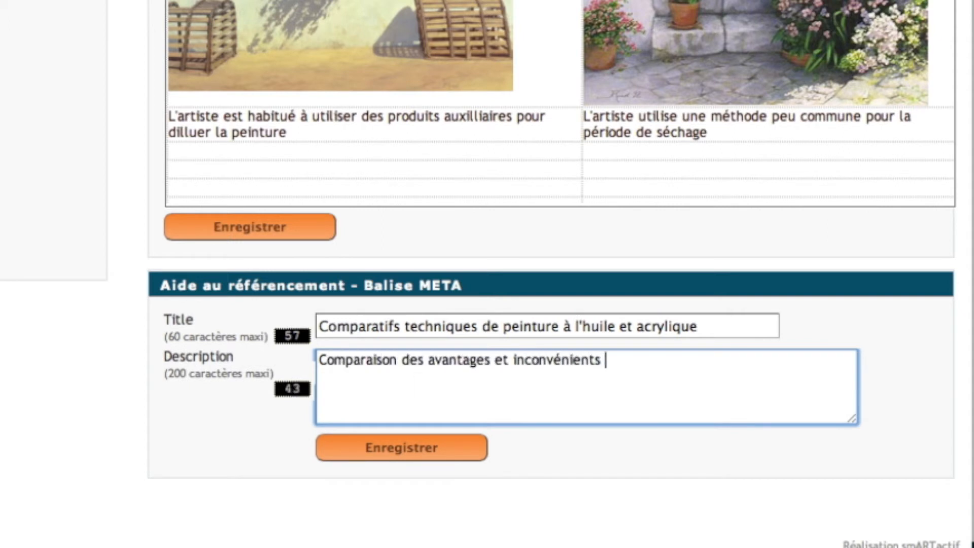
text(de la technique de)
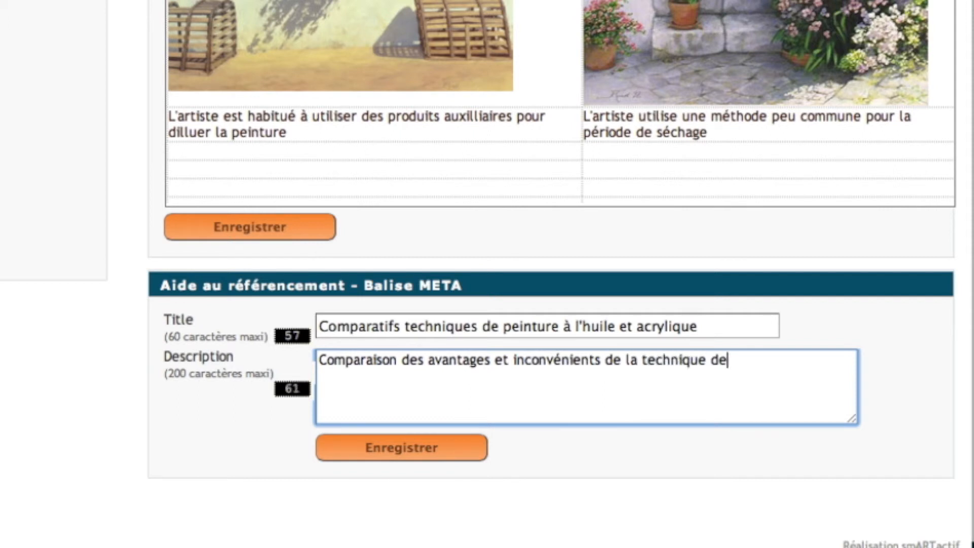
text( la peinture acrylique)
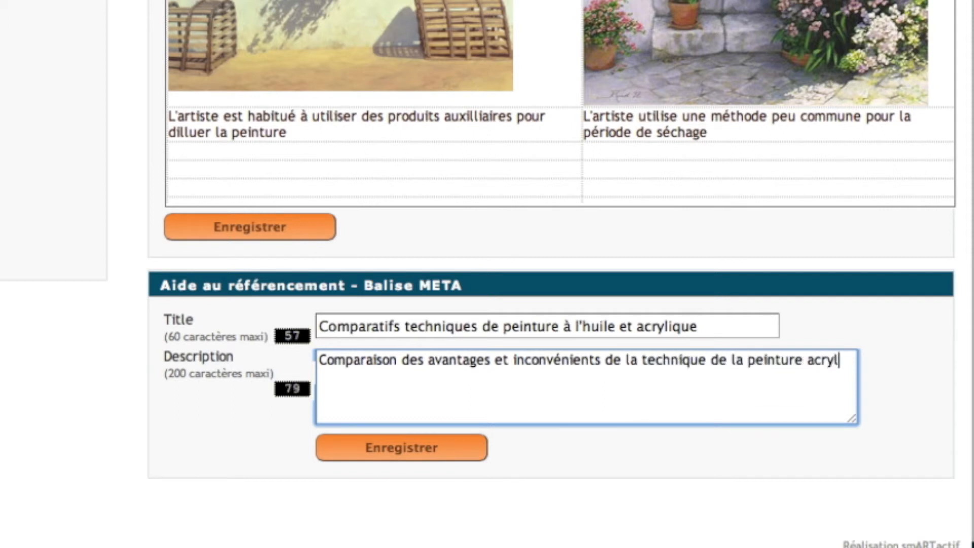
text(........)
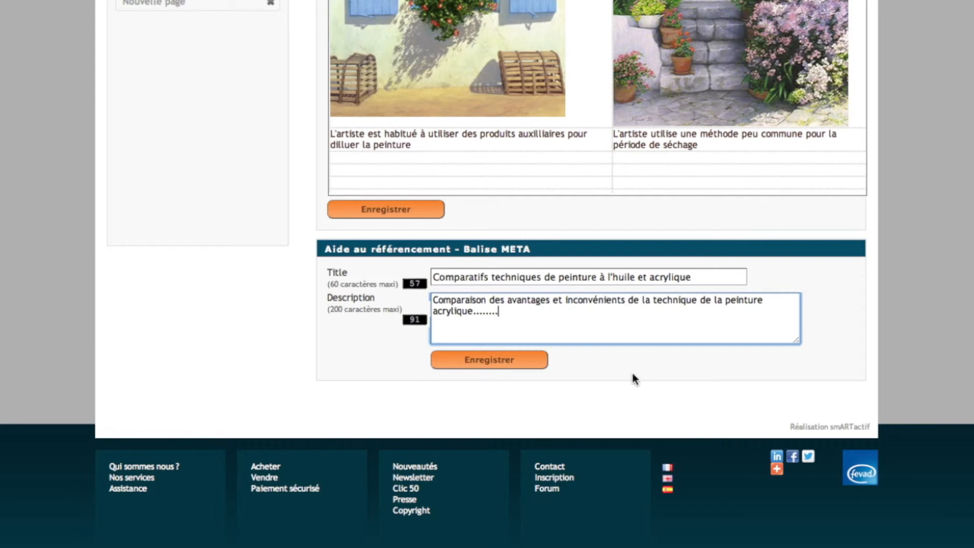
click(523, 361)
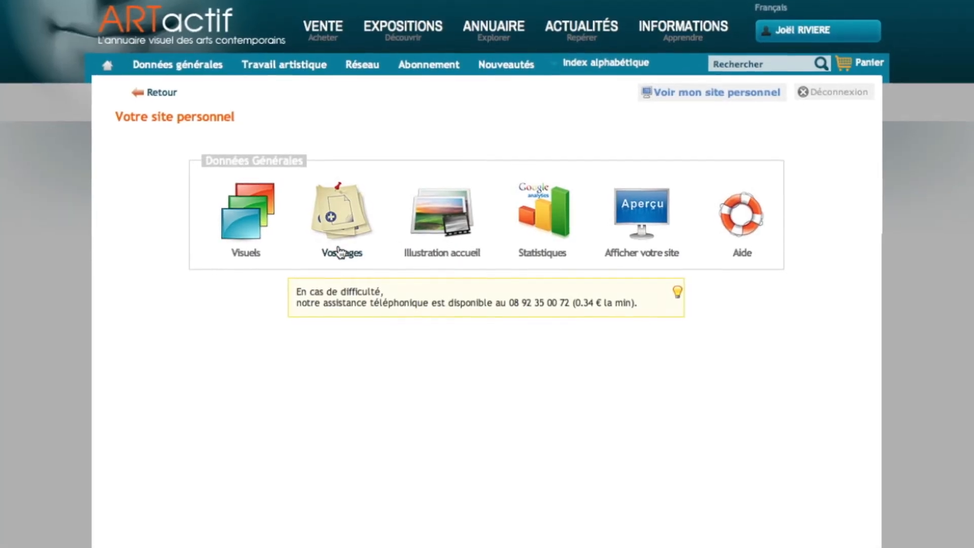
Open the home page illustration settings, choose the first home page theme with the large single image and save
click(435, 197)
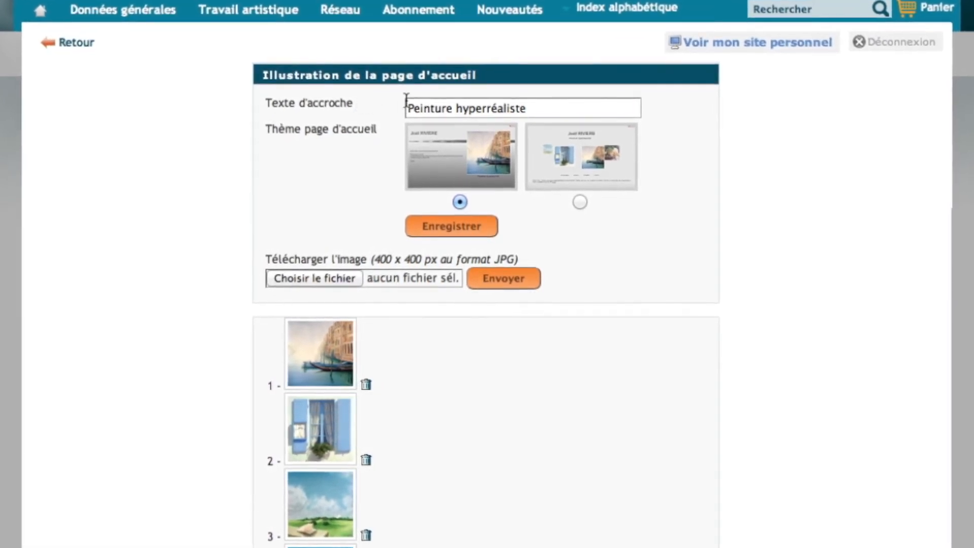
drag(406, 107, 547, 110)
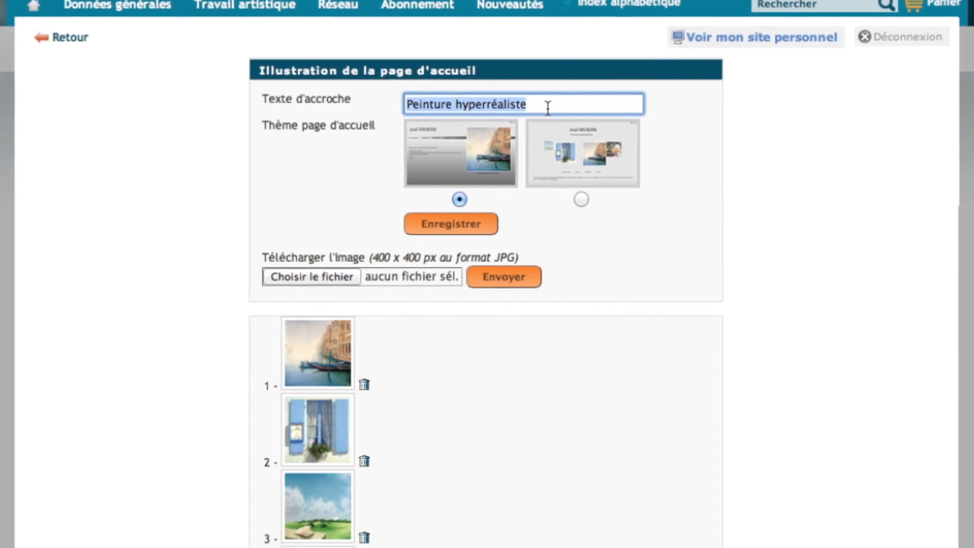
click(666, 104)
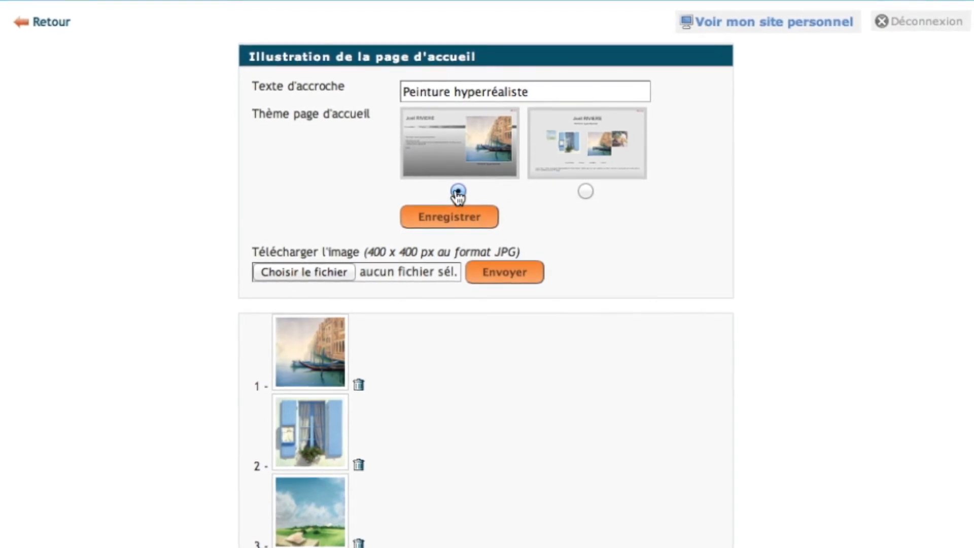
click(586, 191)
click(459, 192)
click(460, 213)
Examine the required size and format for home page images and look through the uploaded images
drag(422, 252, 366, 253)
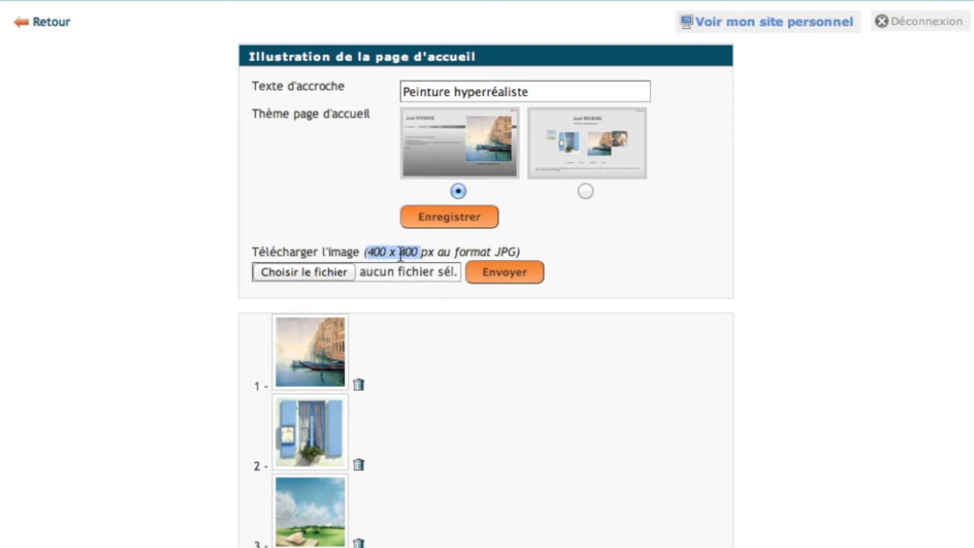
click(566, 258)
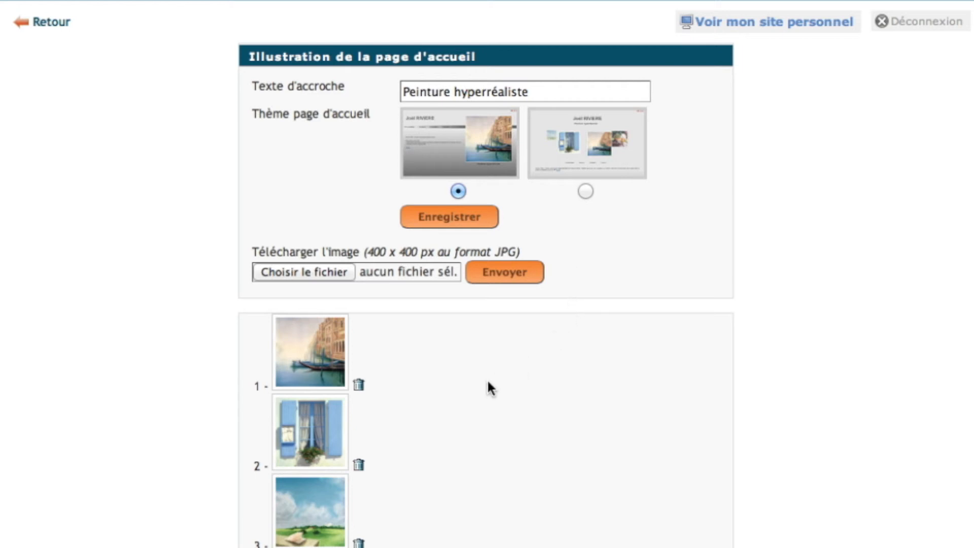
scroll(487, 386, down, 5)
scroll(490, 388, up, 2)
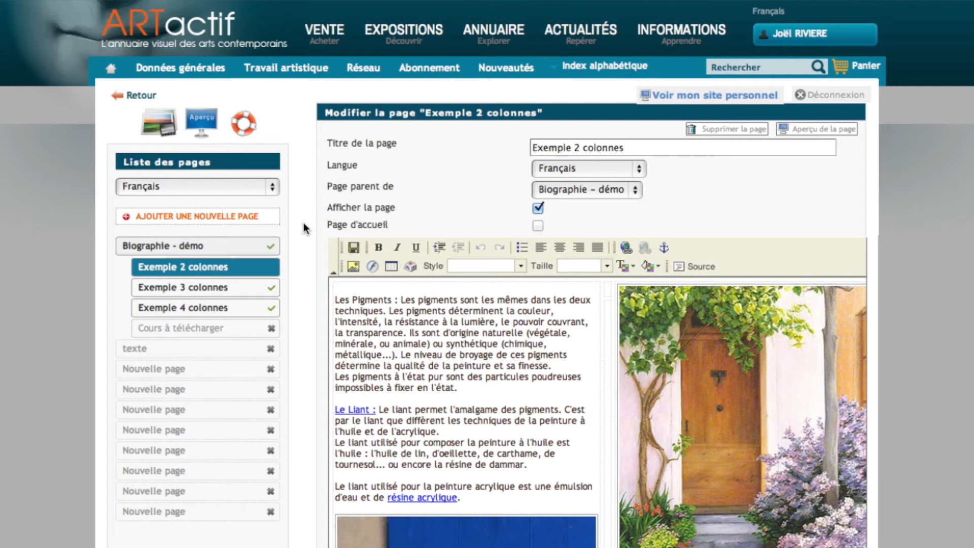
Toggle the "Page d'accueil" option for the page "Exemple 2 colonnes"
drag(325, 223, 399, 224)
click(399, 223)
click(539, 228)
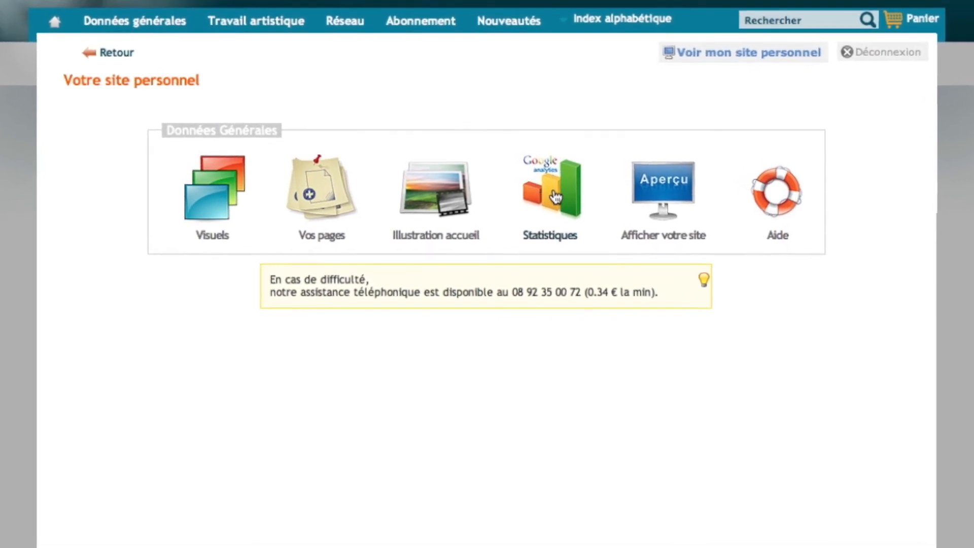
Open the personal site's Google Analytics settings and go to the website ID field
click(552, 205)
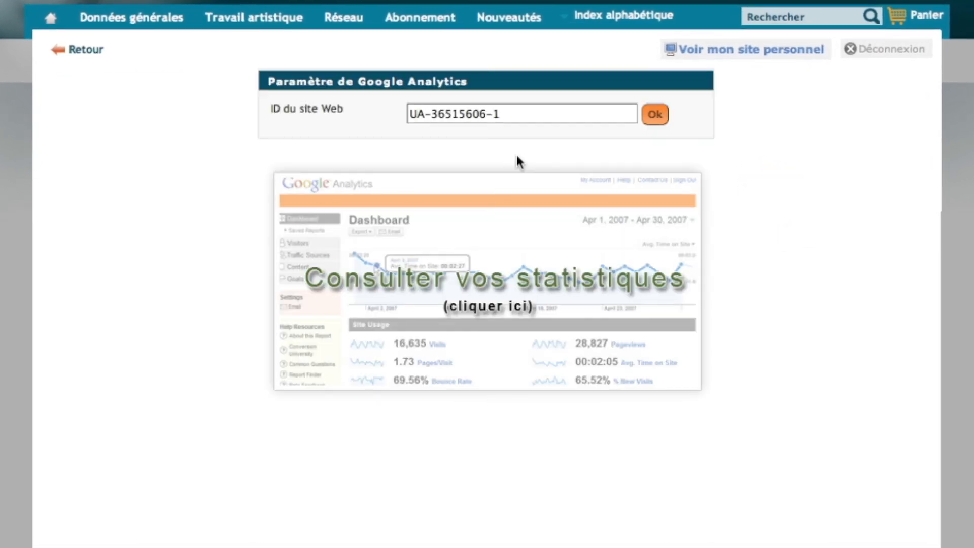
click(524, 114)
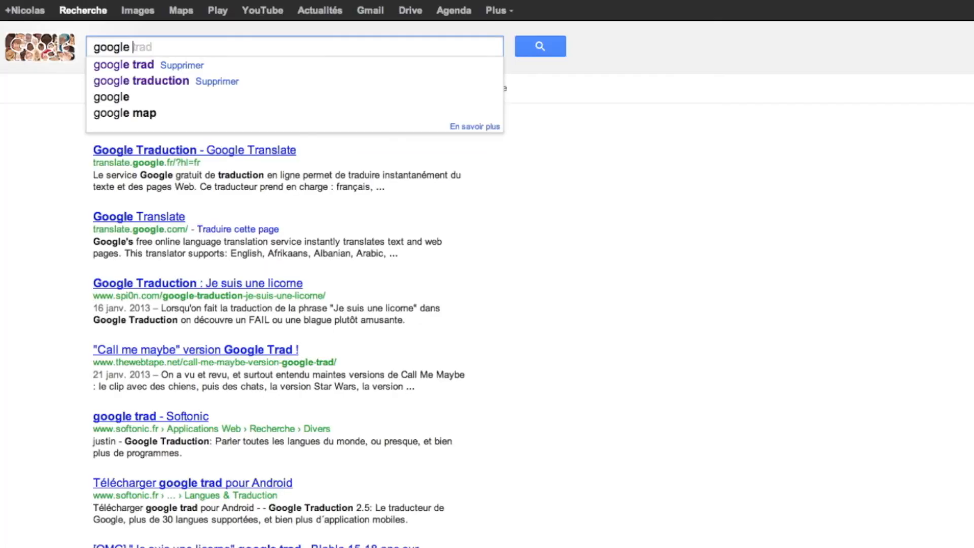
Search Google for "google analytic" and open the official site, and return to ARTactif to consult the site's statistics
text(analytic)
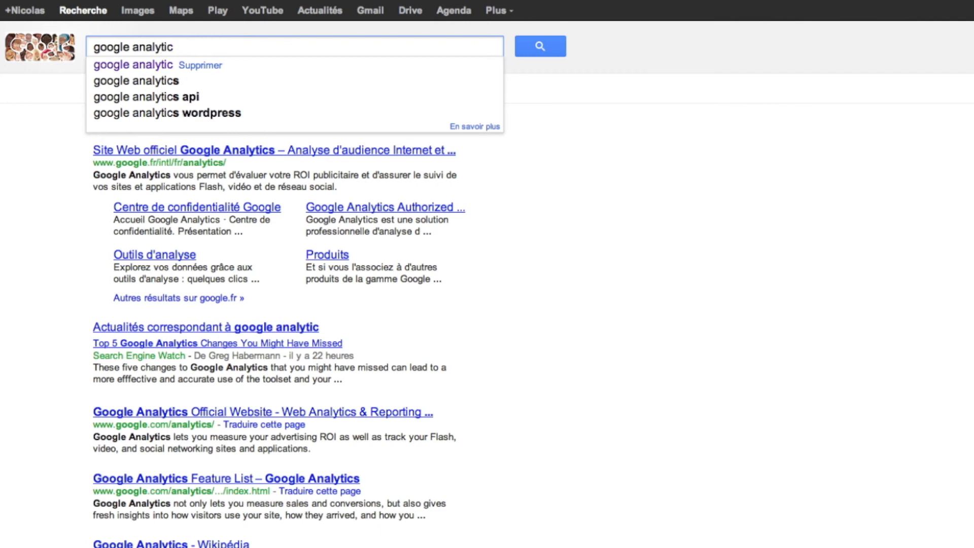
key(Return)
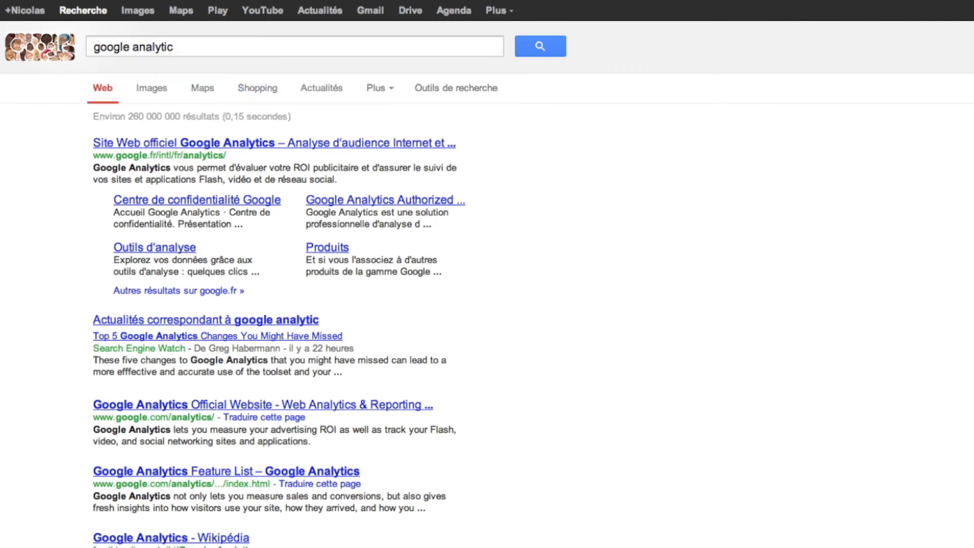
click(183, 143)
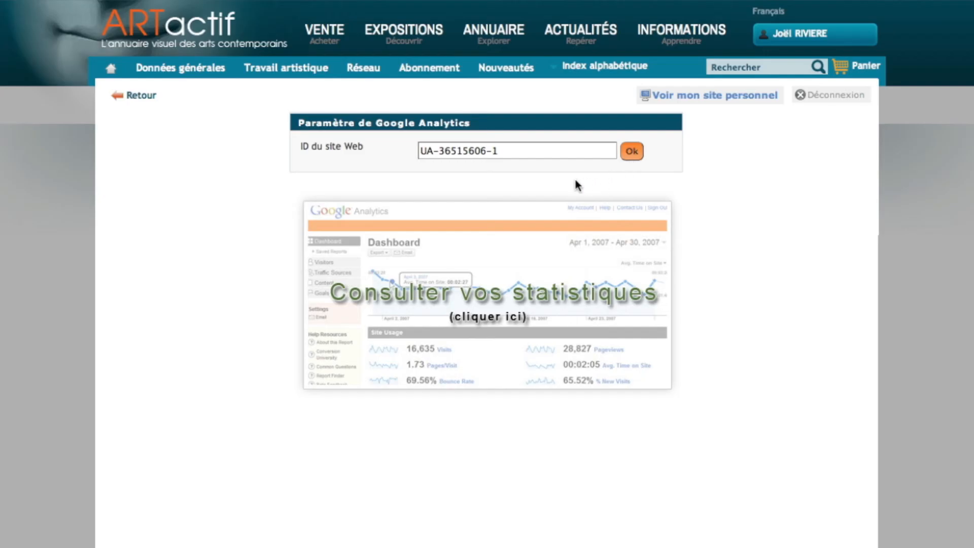
click(492, 298)
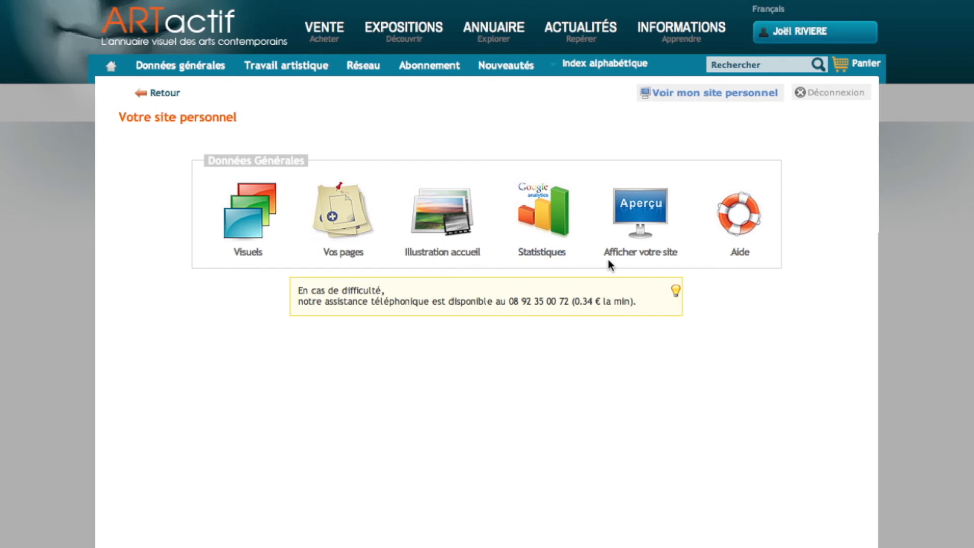
Display the personal site and open the help guide on creating it
click(638, 203)
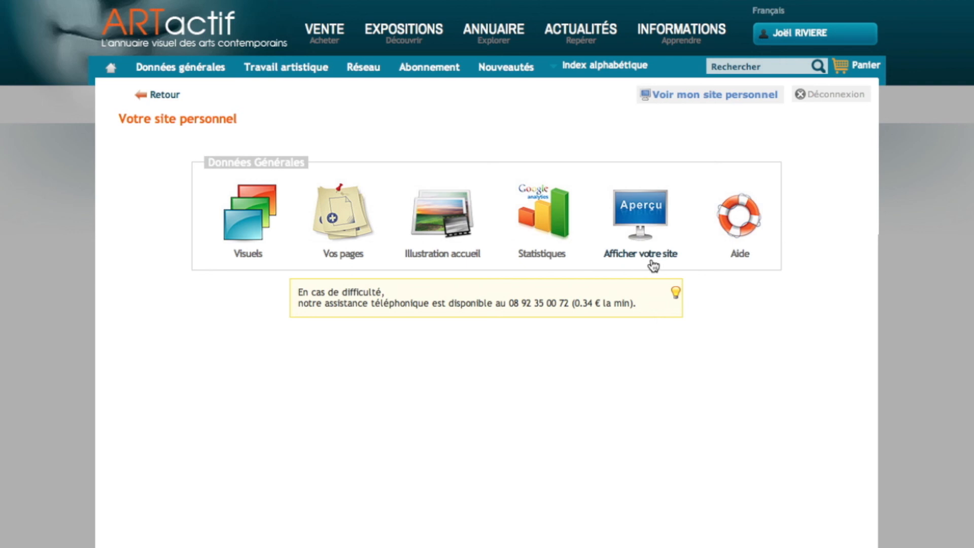
click(739, 211)
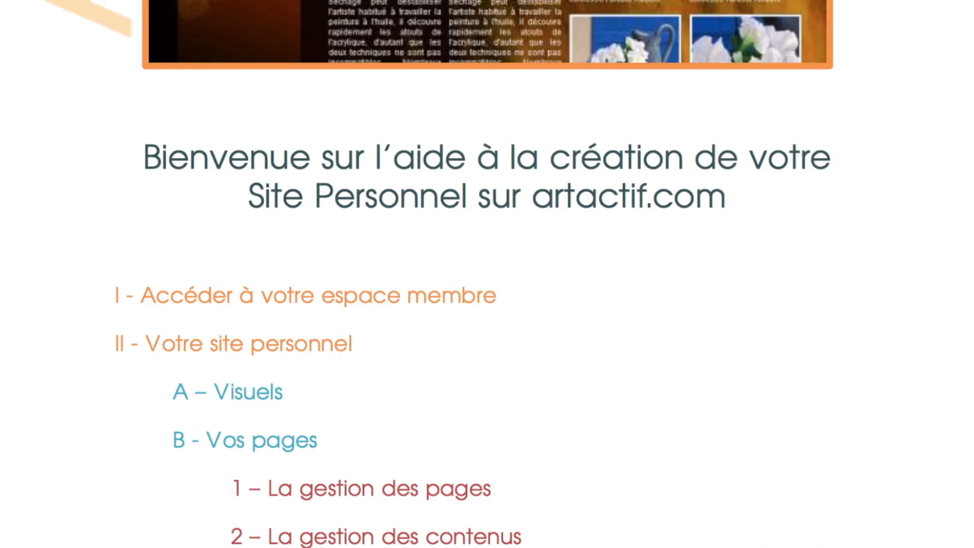